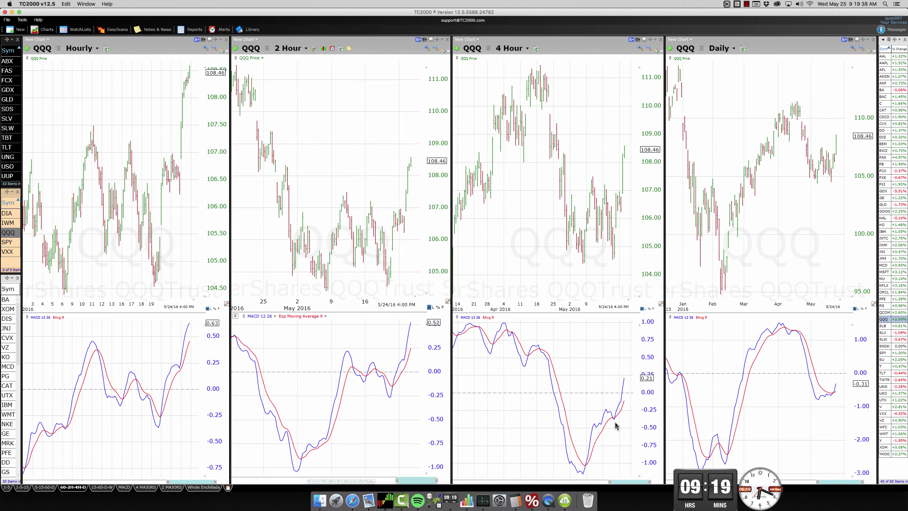
- Read the 5/19 QQQ 4-hour bar, then flip all charts through IWM, SPY and VXX
click(615, 425)
click(614, 423)
key(Up)
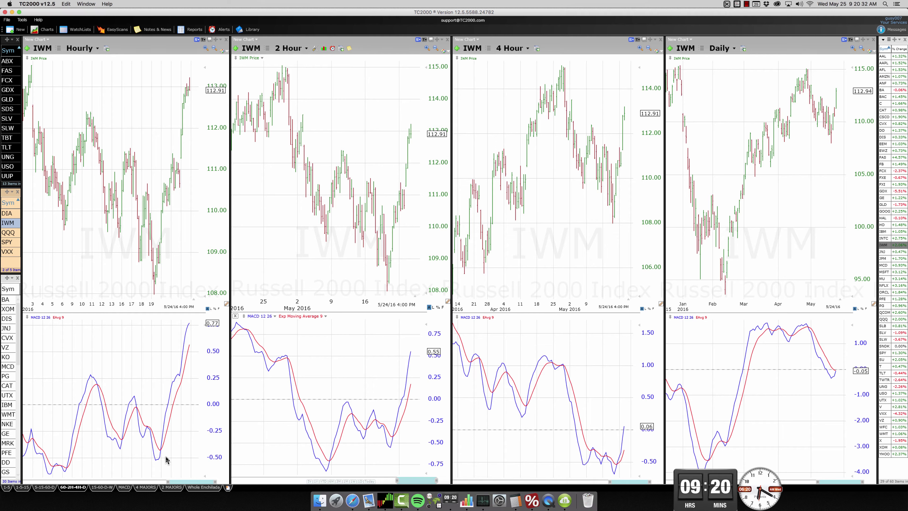
key(Down)
key(Down)
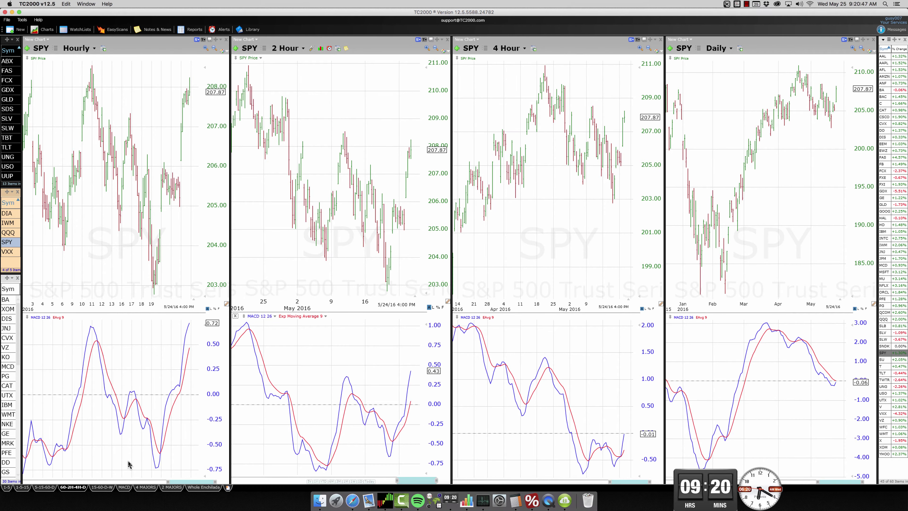
key(Down)
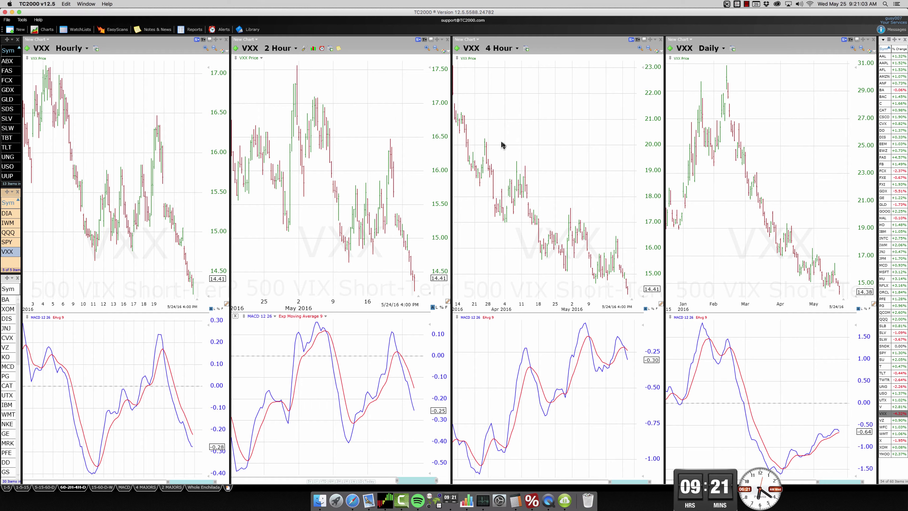
- Measure VXX's 4-hour price drop, then cycle the charts through DIA and FAS back to QQQ
drag(483, 134, 645, 260)
key(space)
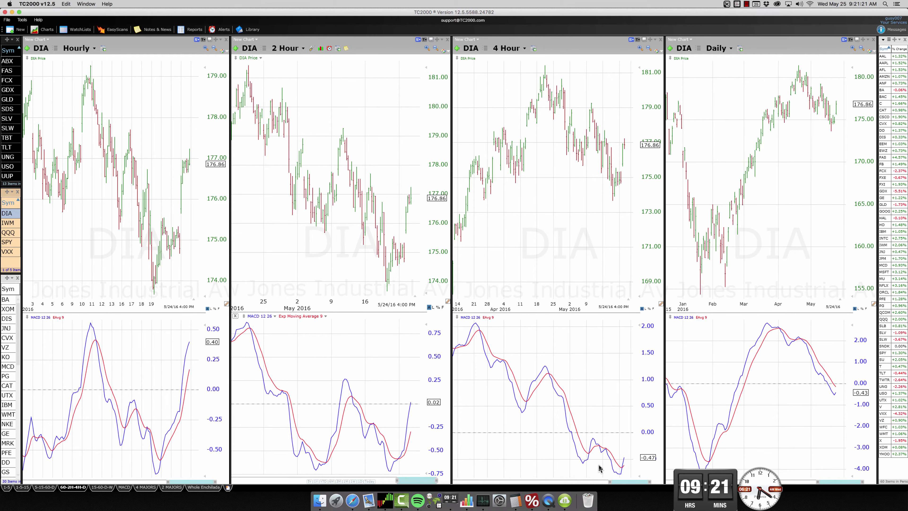
text(FAS)
key(Return)
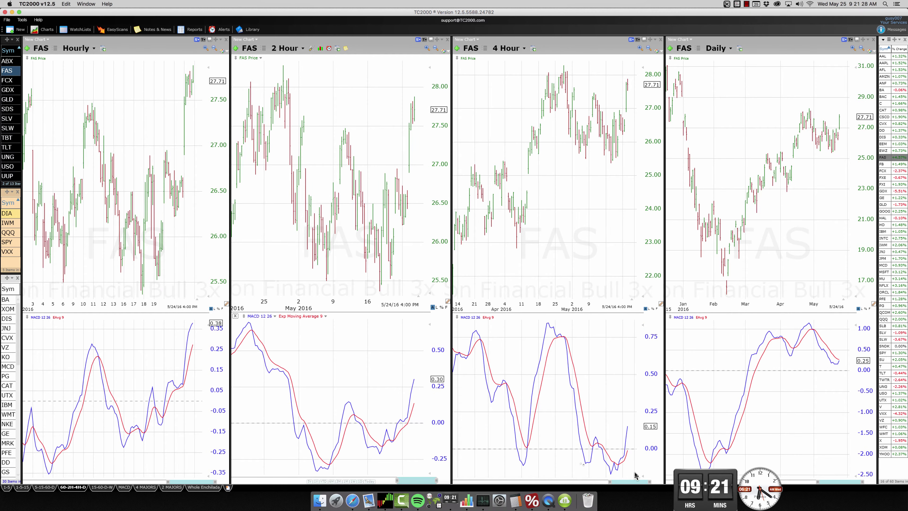
text(QQQ)
key(Return)
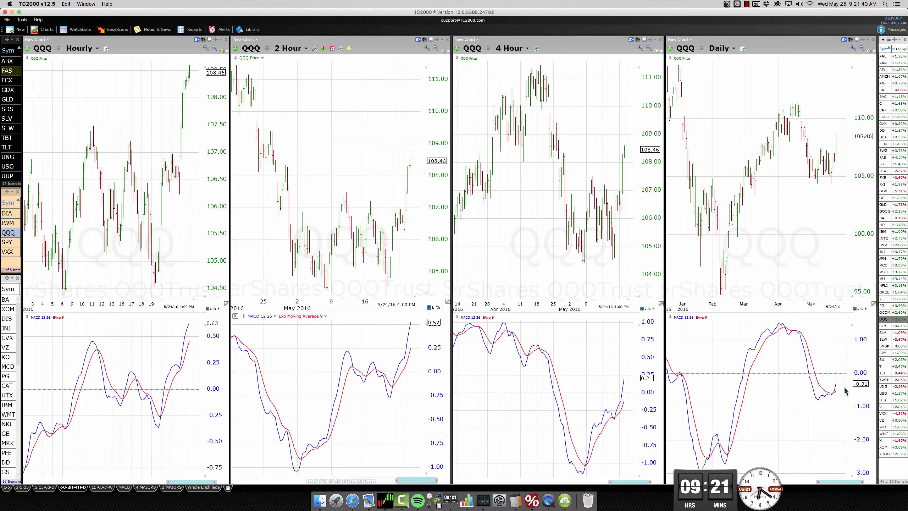
- Read QQQ's 4-hour MACD values, then switch to the '1-5' two-chart layout
click(615, 420)
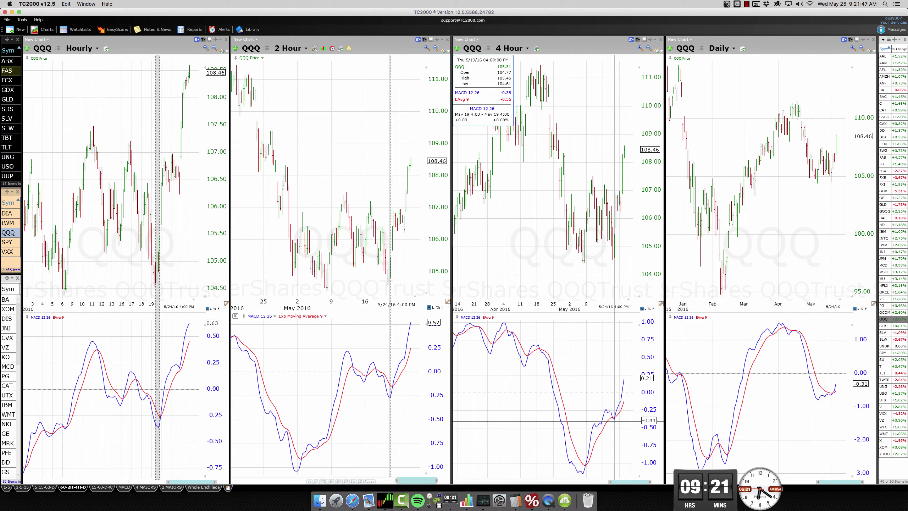
click(615, 420)
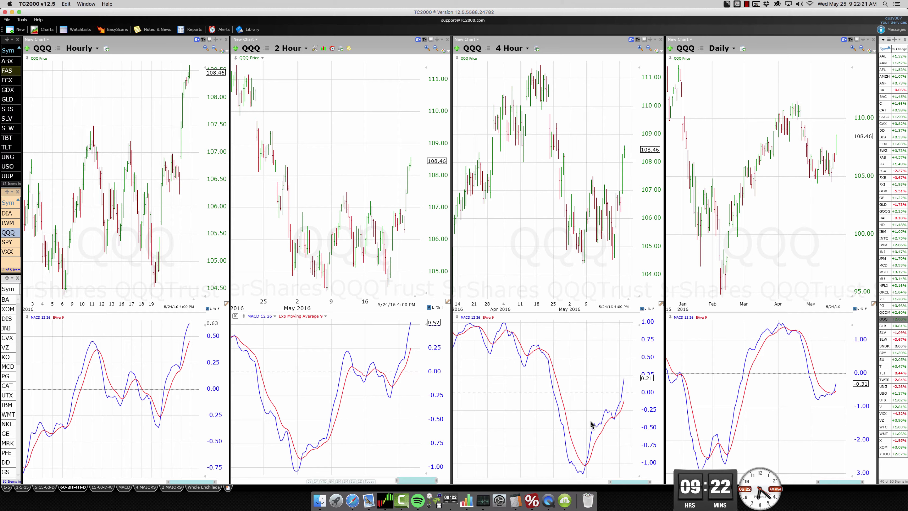
click(7, 487)
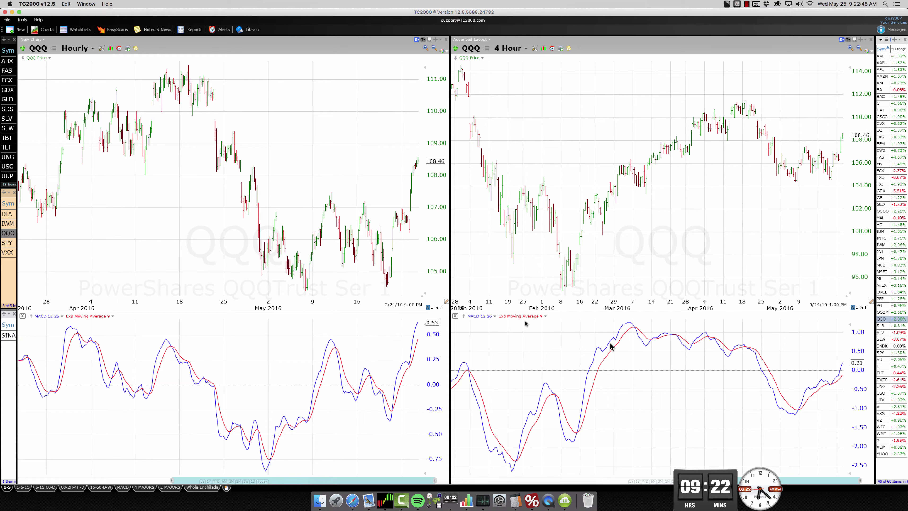
click(830, 387)
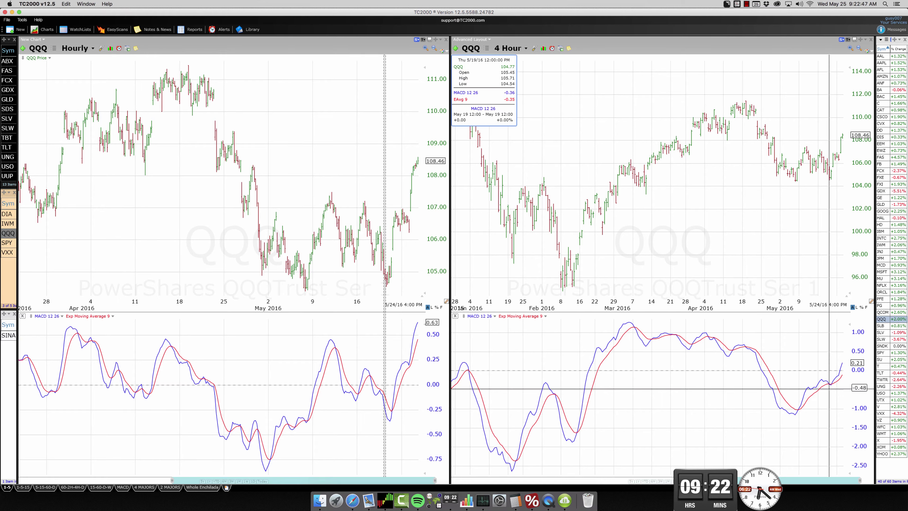
drag(797, 178, 835, 183)
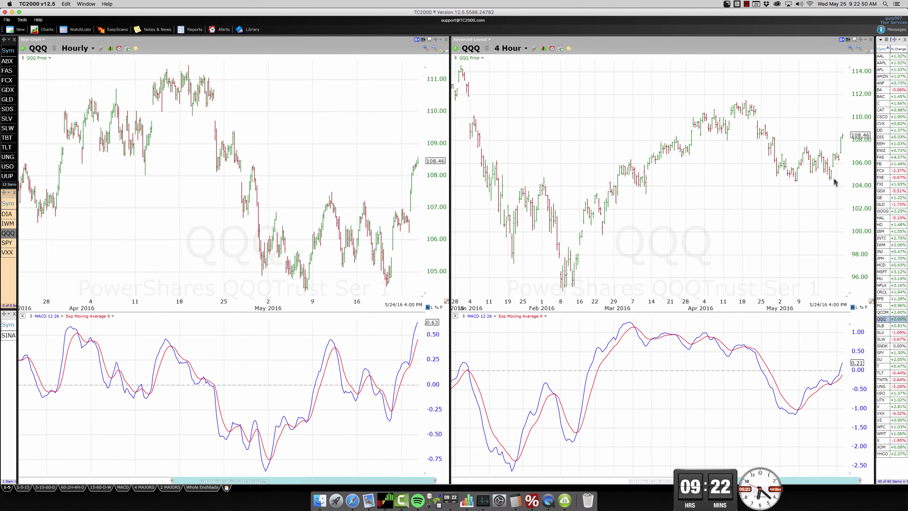
drag(794, 418, 832, 388)
drag(268, 473, 272, 471)
drag(306, 425, 400, 421)
drag(368, 372, 389, 421)
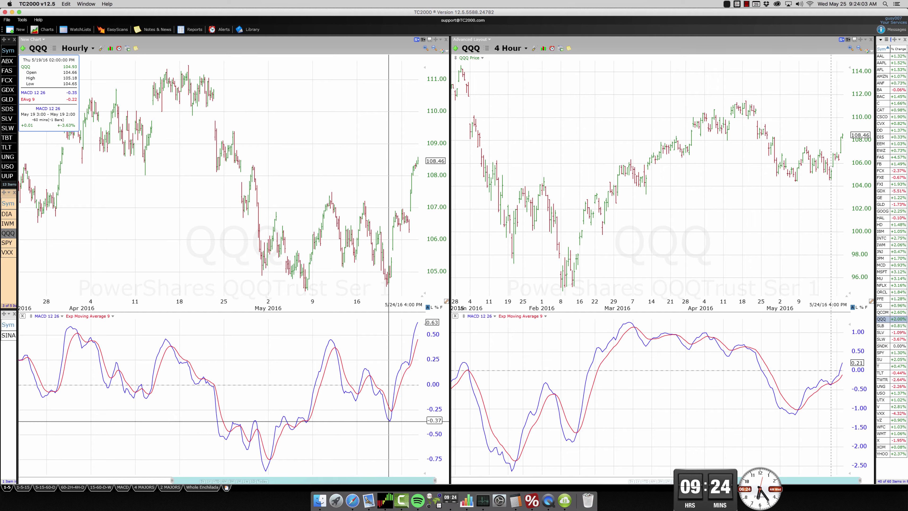
- Read the 5/19 hourly MACD at 2:00 PM and the 15-minute MACD around 11:45 AM–12:00 PM
drag(388, 421, 389, 420)
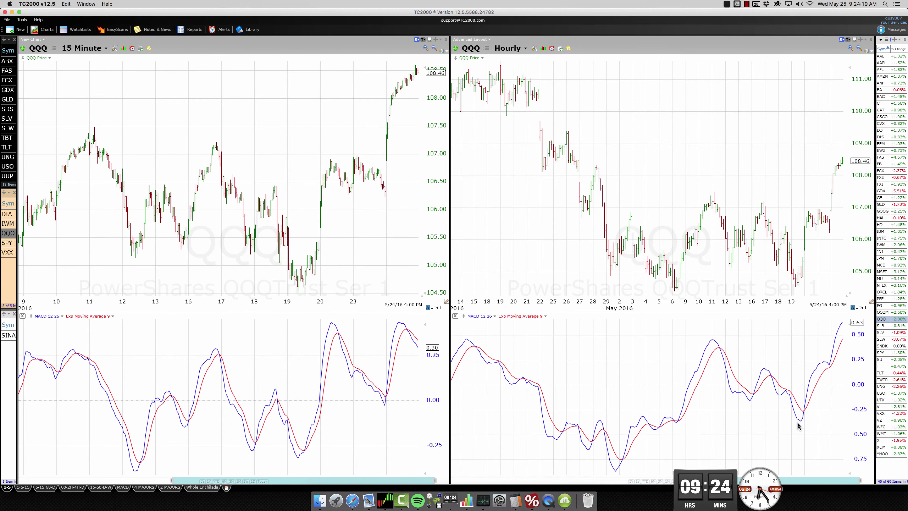
drag(799, 421, 800, 421)
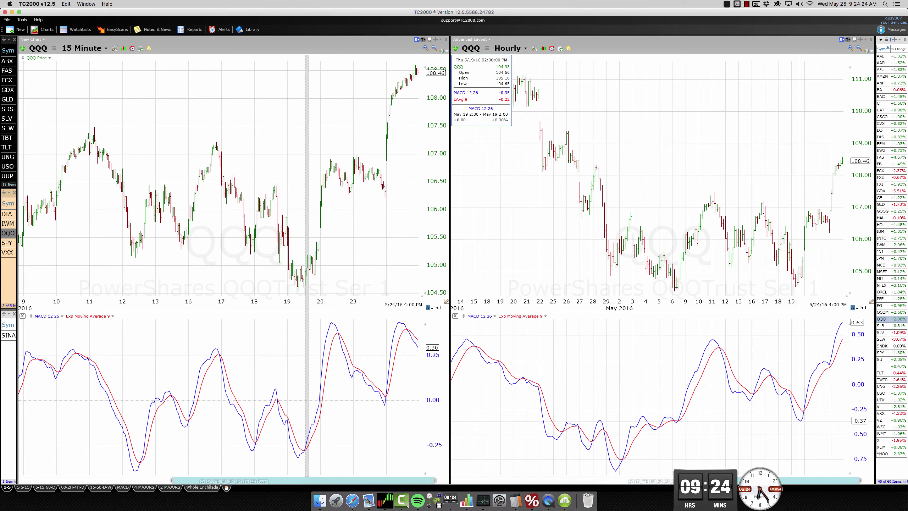
drag(800, 421, 800, 425)
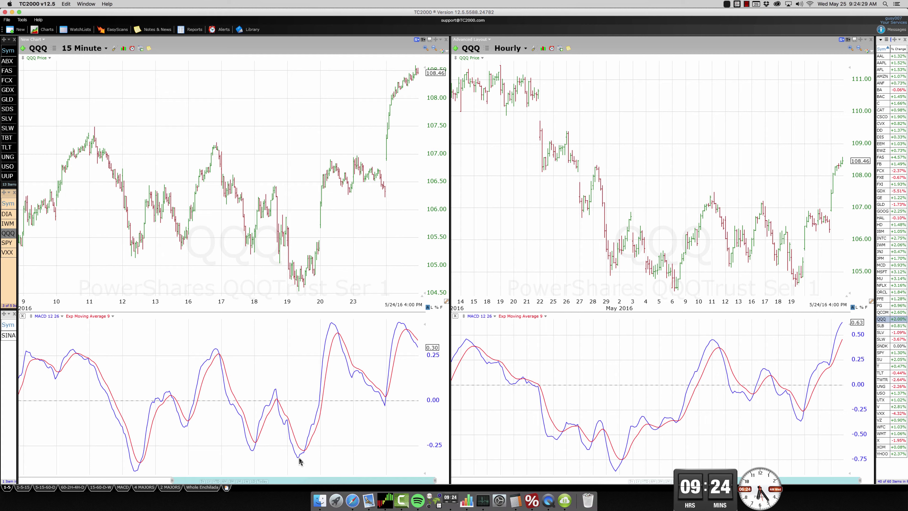
drag(299, 458, 299, 458)
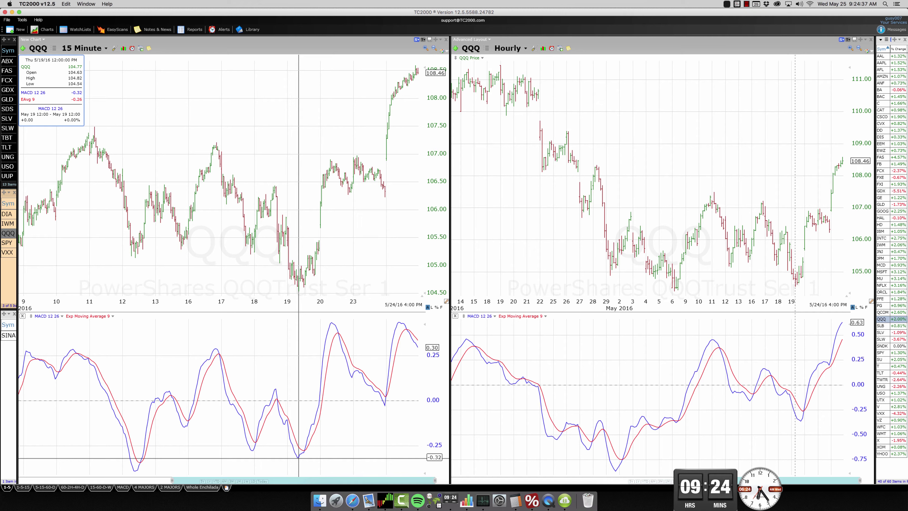
drag(298, 458, 299, 459)
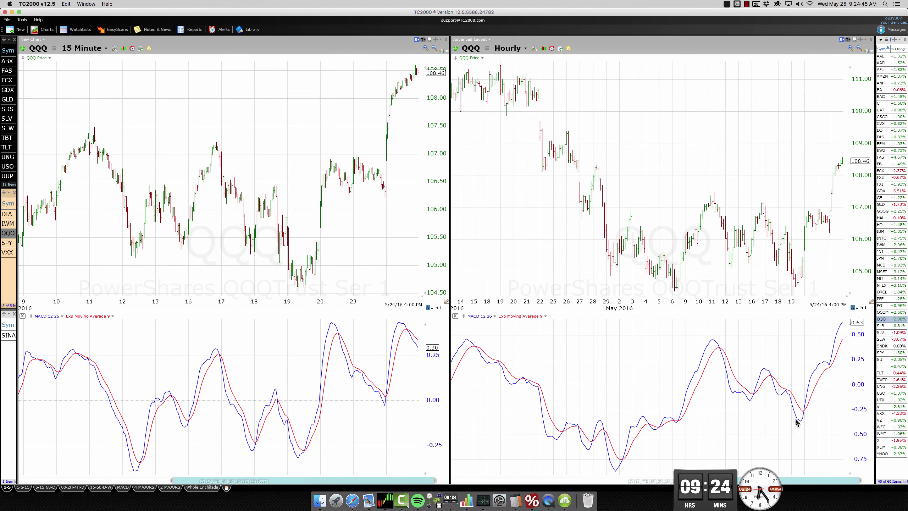
drag(796, 419, 762, 421)
drag(297, 457, 299, 457)
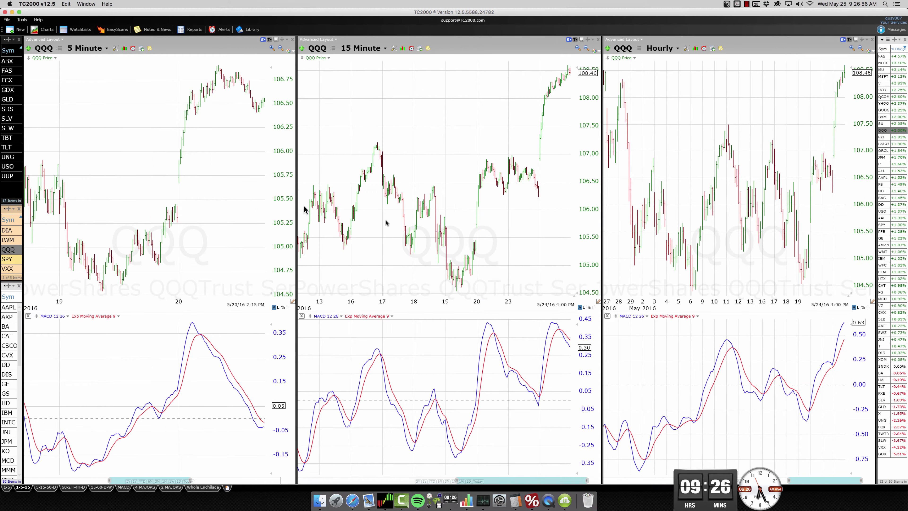
click(807, 422)
click(456, 459)
click(102, 465)
- Switch the third chart to 4 Hour bars, then back to Hourly
mouse_move(456, 290)
mouse_move(467, 266)
click(661, 50)
click(657, 124)
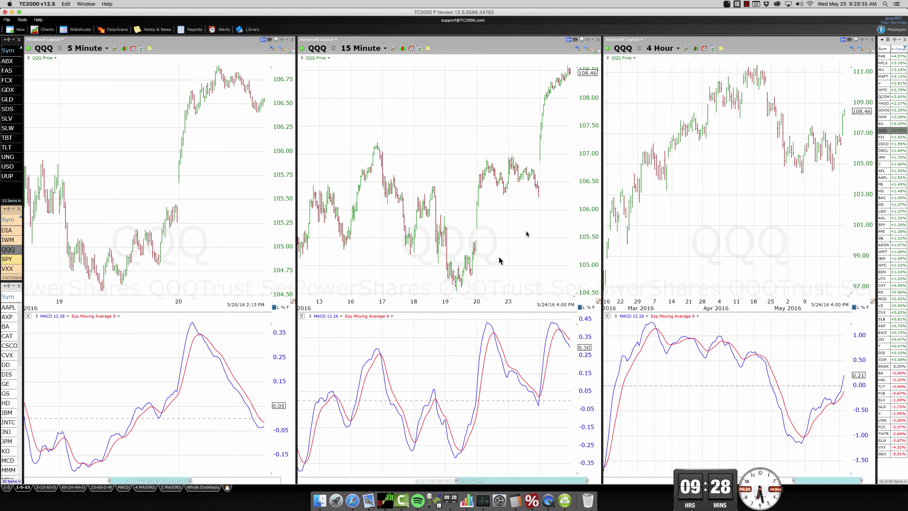
click(662, 50)
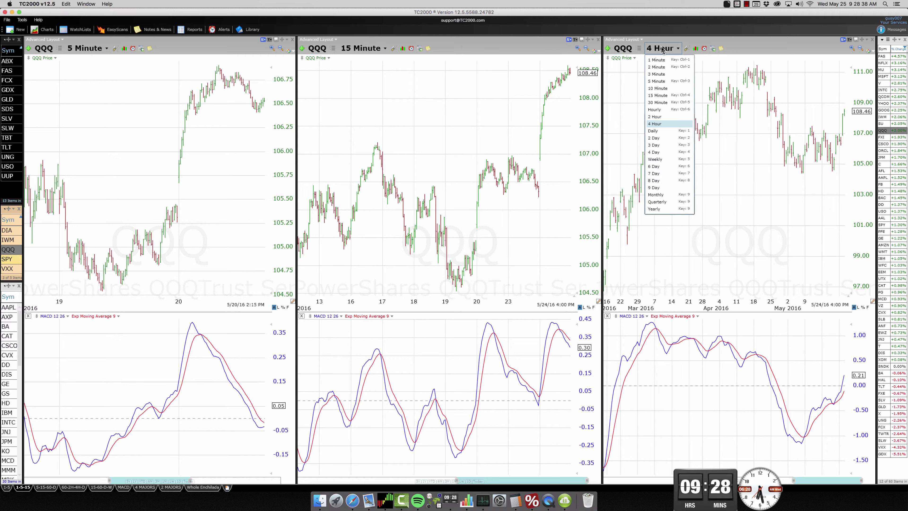
click(665, 109)
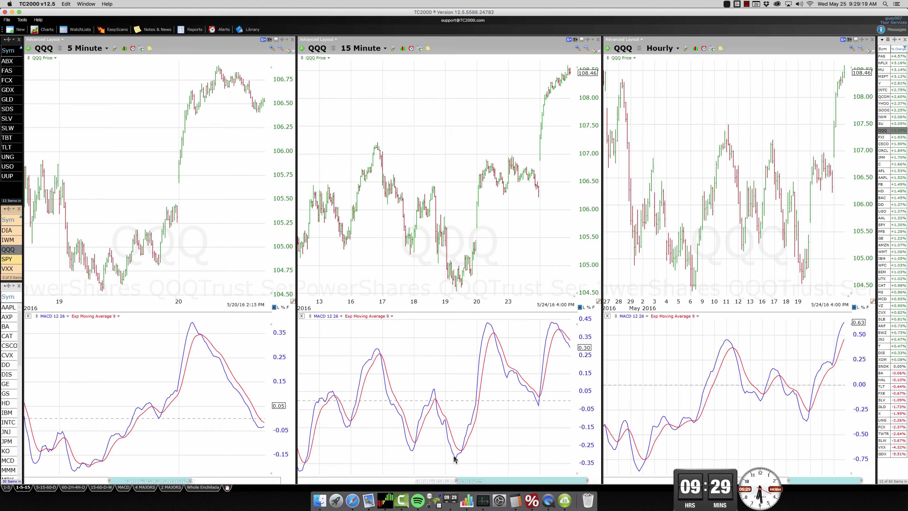
- Read 5/19 values at 11:50, 12:00, 3:00 and 3:10 PM, then move to the optionsXpress SPY chart
click(101, 465)
click(456, 459)
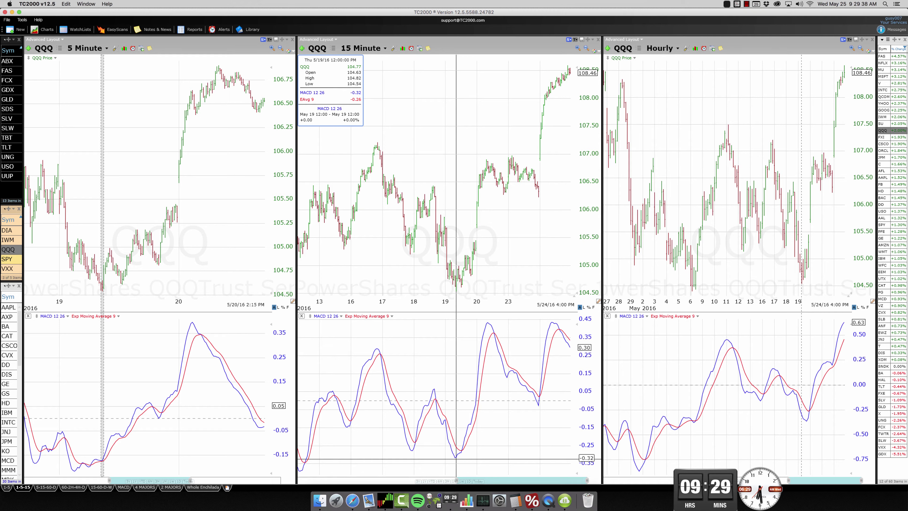
click(454, 461)
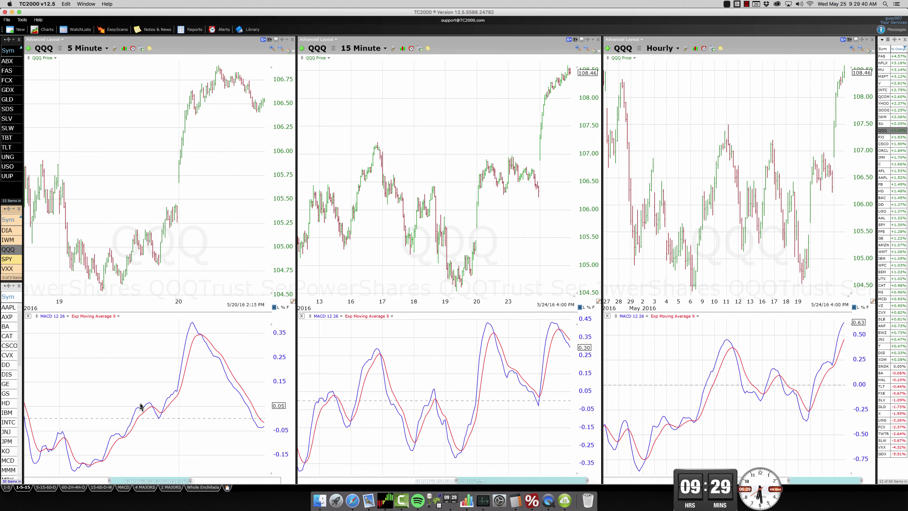
click(158, 419)
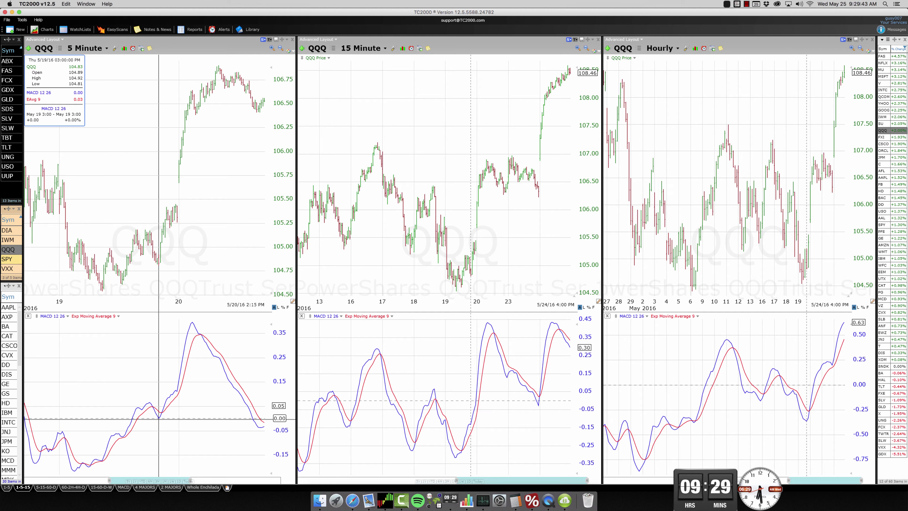
click(159, 419)
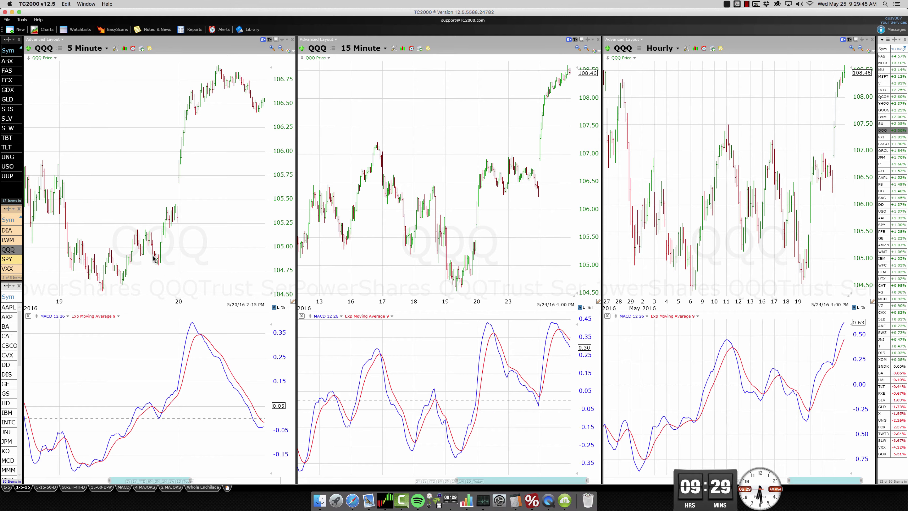
click(104, 292)
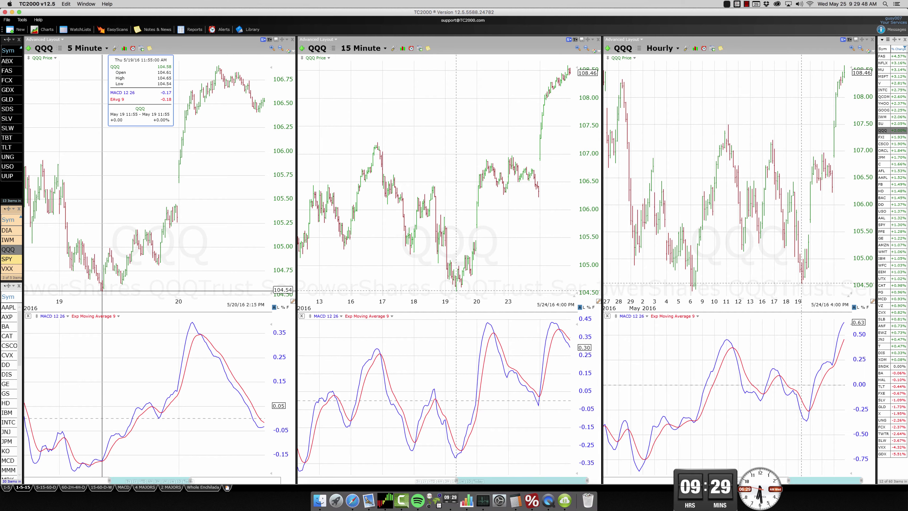
click(135, 289)
click(161, 290)
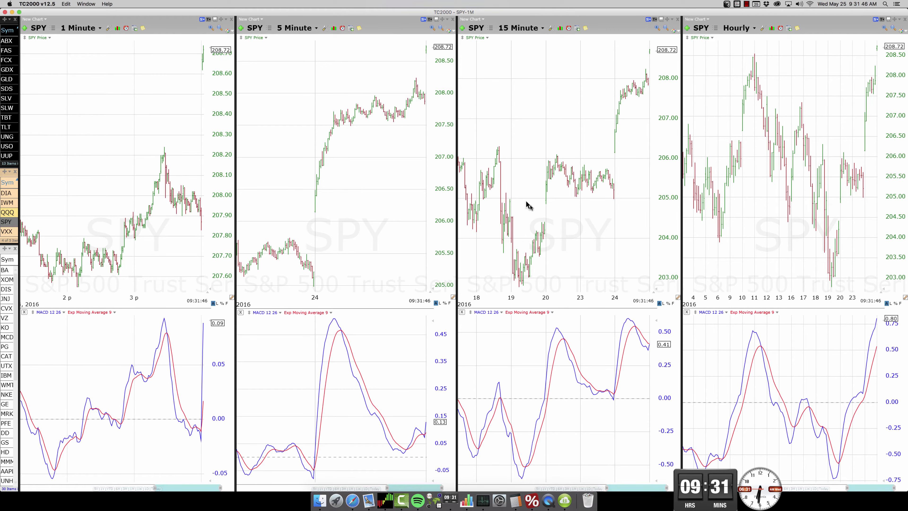
key(ctrl+Left)
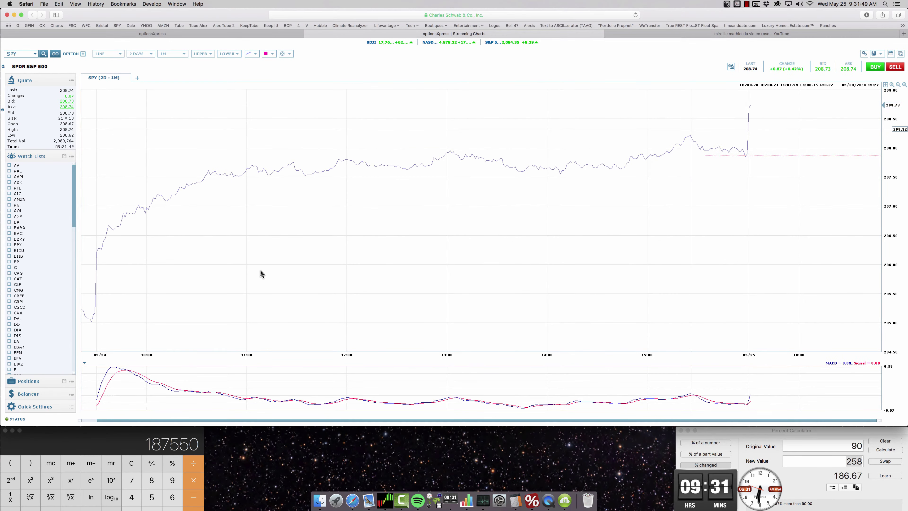
- Preview the Maeket Opening.jpg screenshot against live SPY, close it, and return to TC2000
key(space)
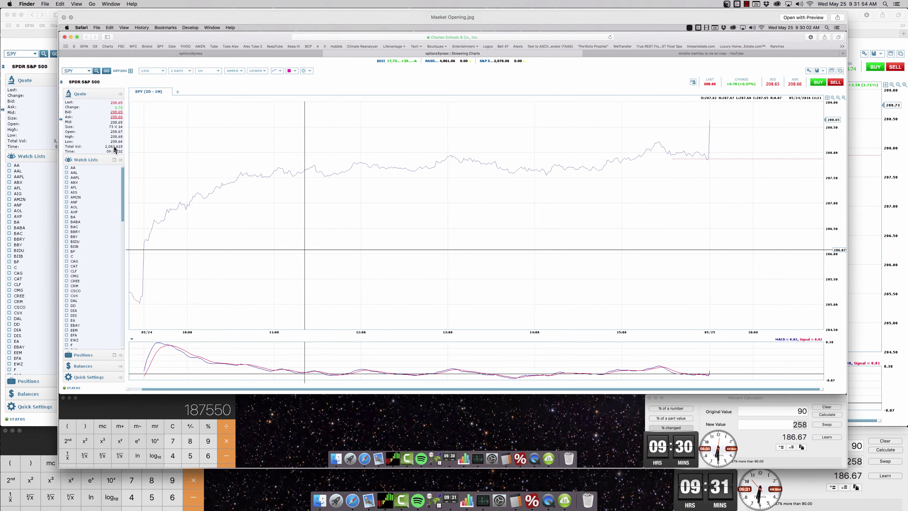
key(space)
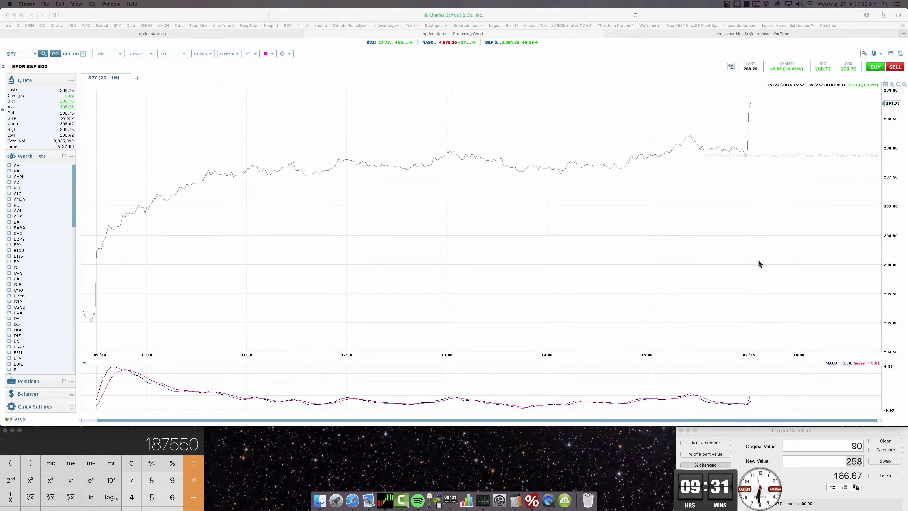
key(ctrl+Right)
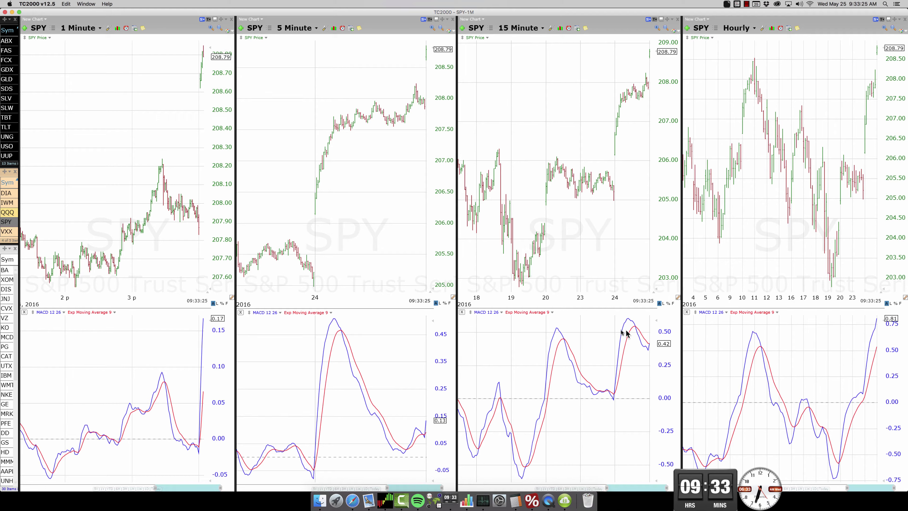
- Measure the 15-minute MACD pullbacks, read the May 23 9:45 and 10:30 bars, and zoom out
drag(626, 322, 648, 347)
drag(561, 334, 620, 342)
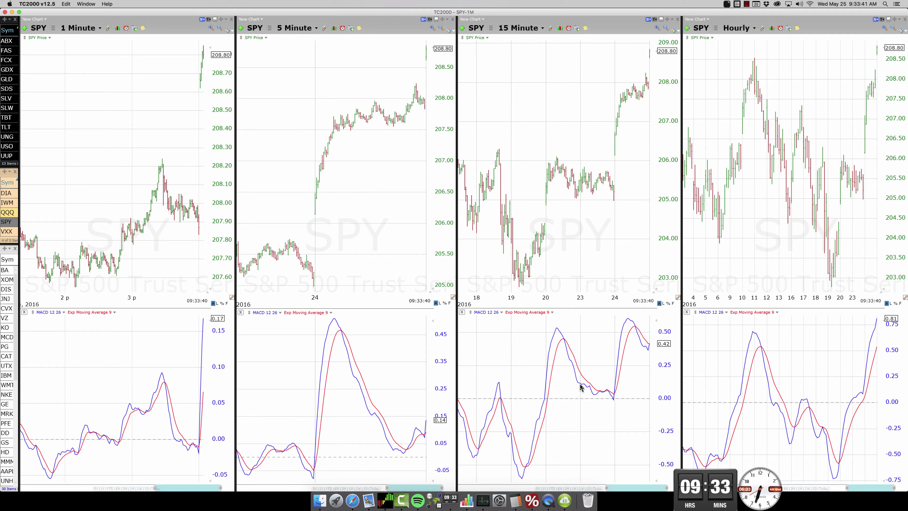
drag(581, 387, 582, 385)
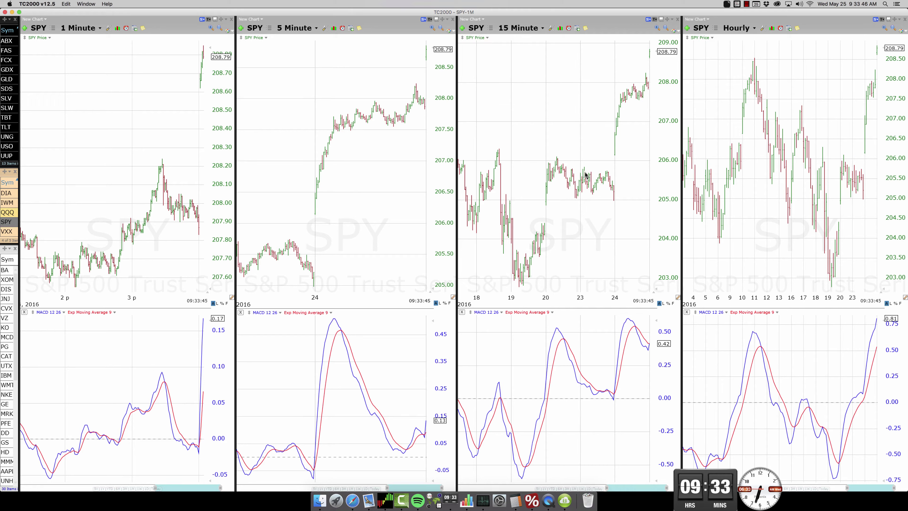
drag(585, 170, 586, 171)
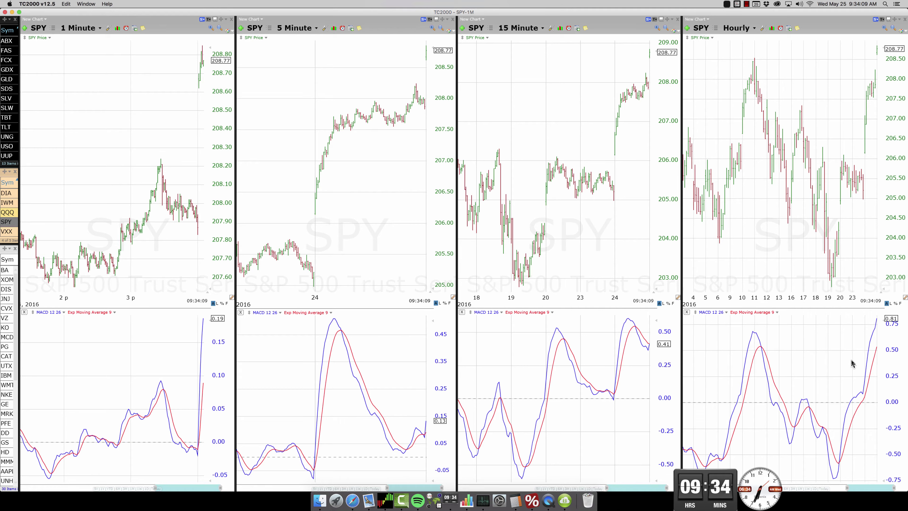
scroll(584, 371, down, 2)
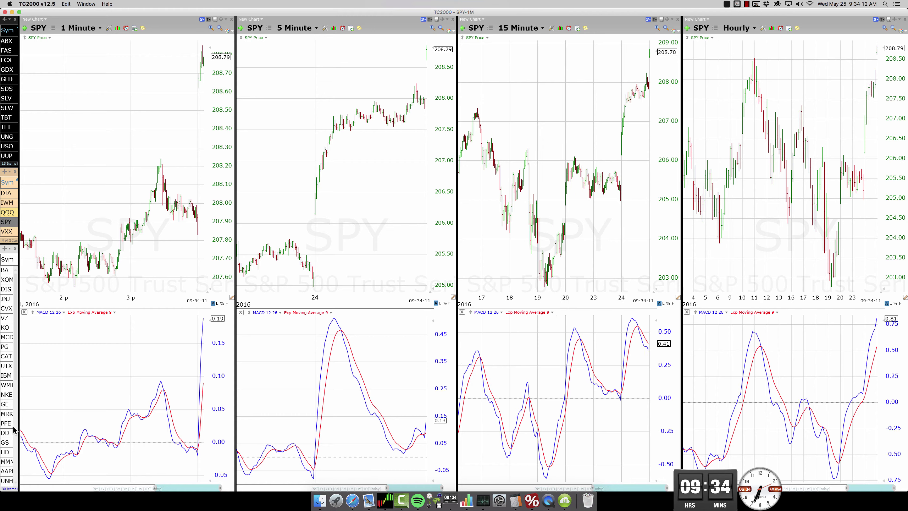
- Flip repeatedly between the 09:25 and 09:30 SPY screenshots (1.jpg, 2.jpg), then close the preview
key(space)
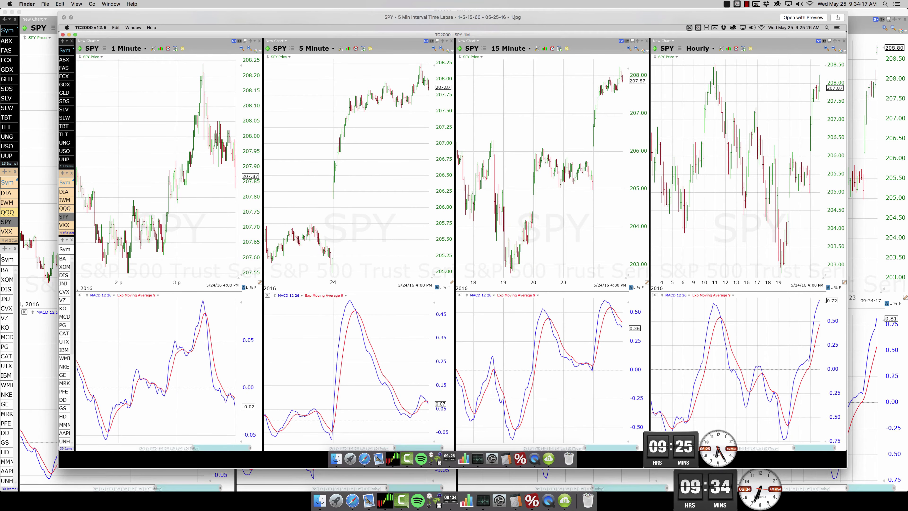
key(Down)
key(Up)
key(Down)
key(Up)
key(Down)
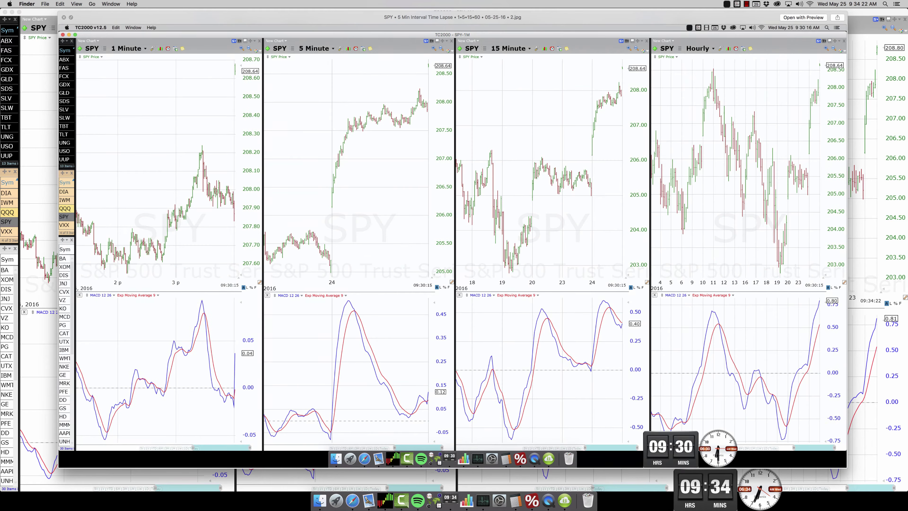
key(Up)
key(Down)
key(Up)
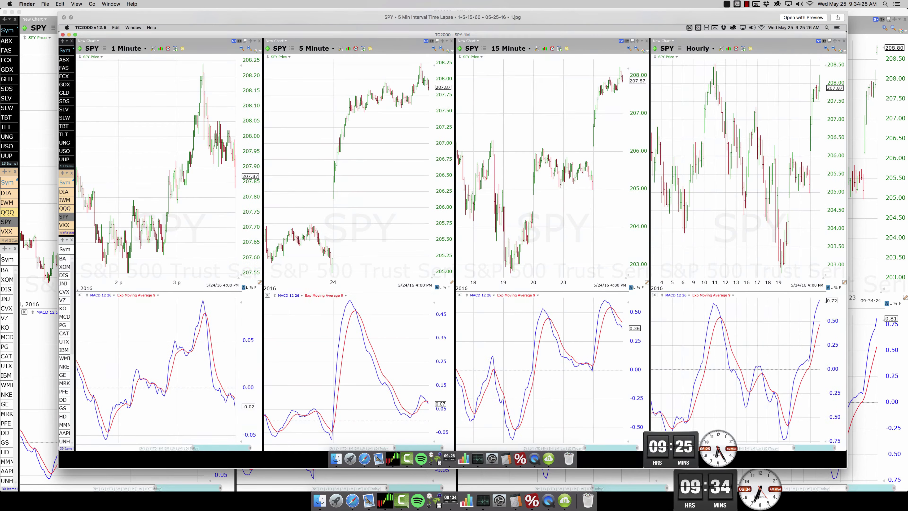
key(Down)
key(Up)
key(Down)
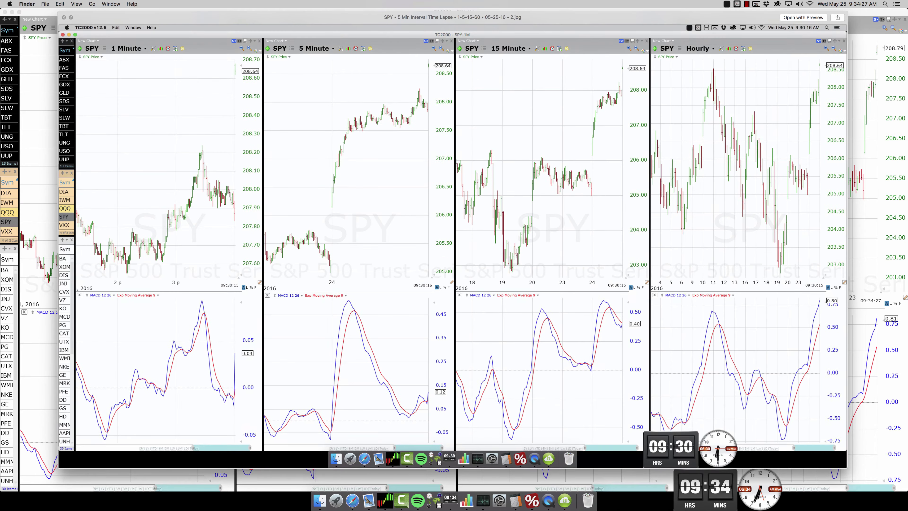
key(Up)
key(Down)
key(Up)
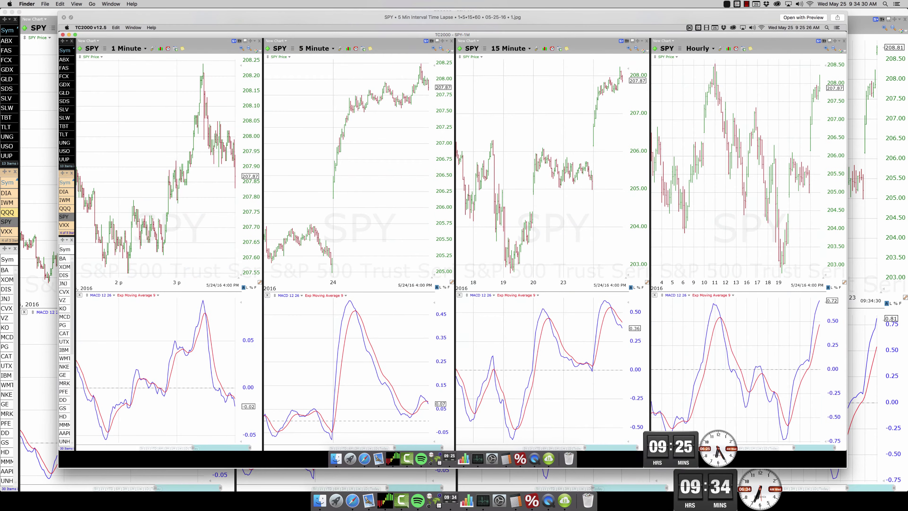
key(Down)
key(space)
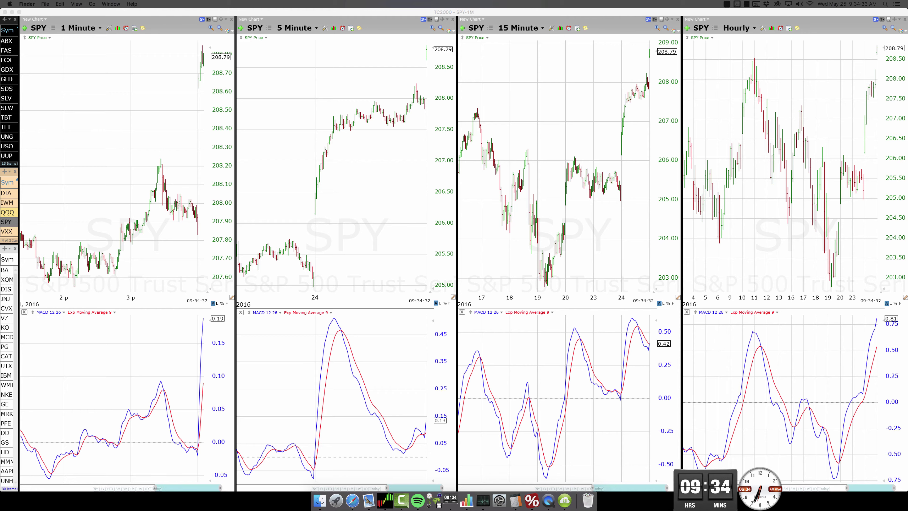
- Compare yesterday's and today's 15/60/daily/weekly snapshots (676.jpg, 677.jpg), ending on today's
key(space)
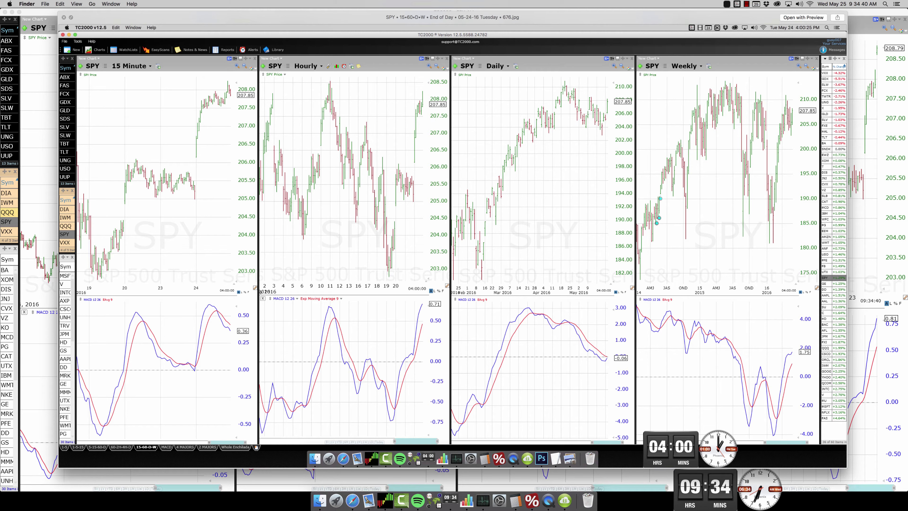
key(Down)
key(Up)
key(Down)
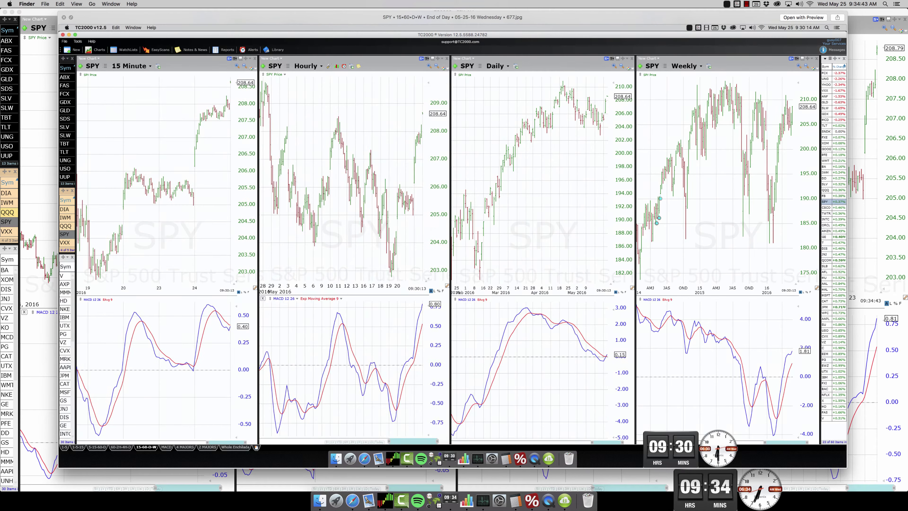
key(Up)
key(Down)
key(Up)
key(Down)
key(space)
- Bring TC2000 forward and read QQQ 5- and 15-minute values at May 19 12:15 and 3:00
click(383, 29)
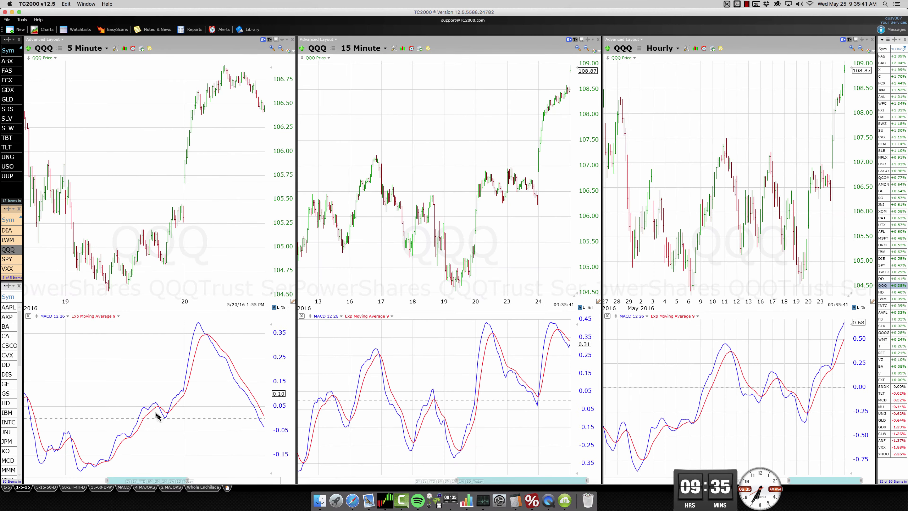
drag(162, 420, 166, 419)
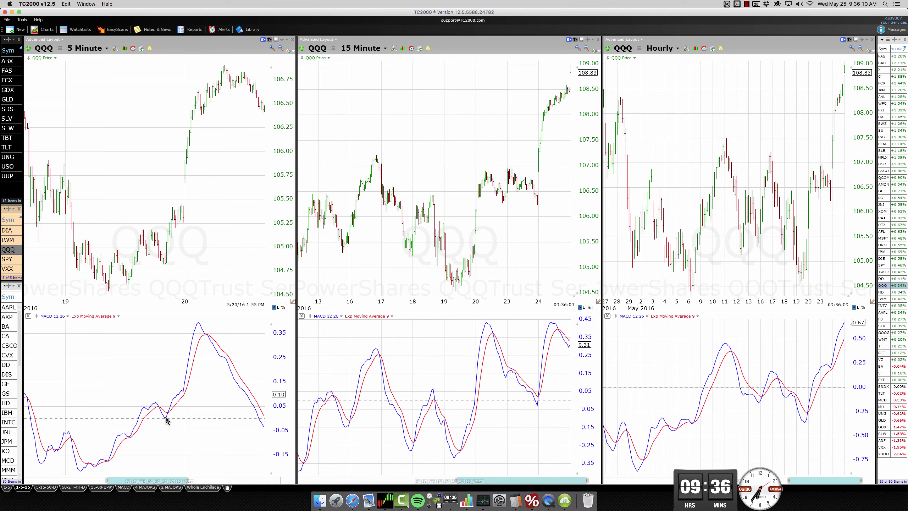
click(456, 287)
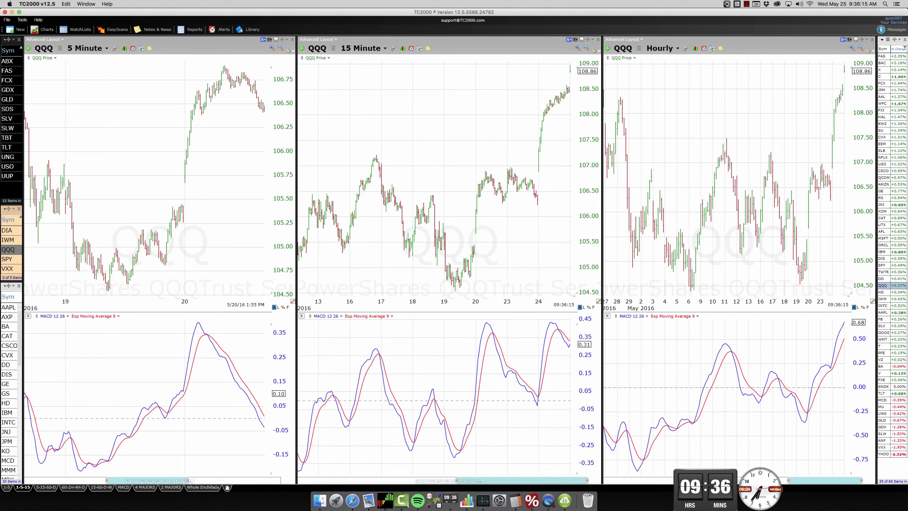
click(165, 419)
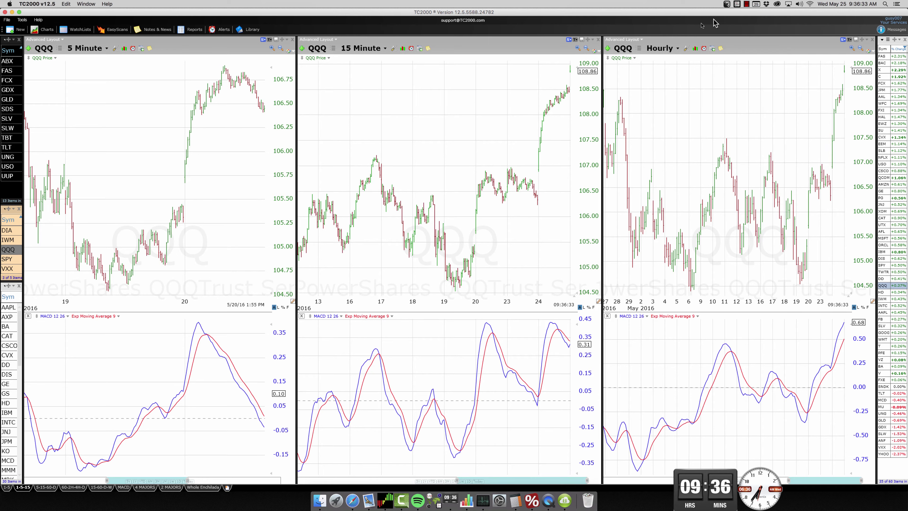
click(664, 48)
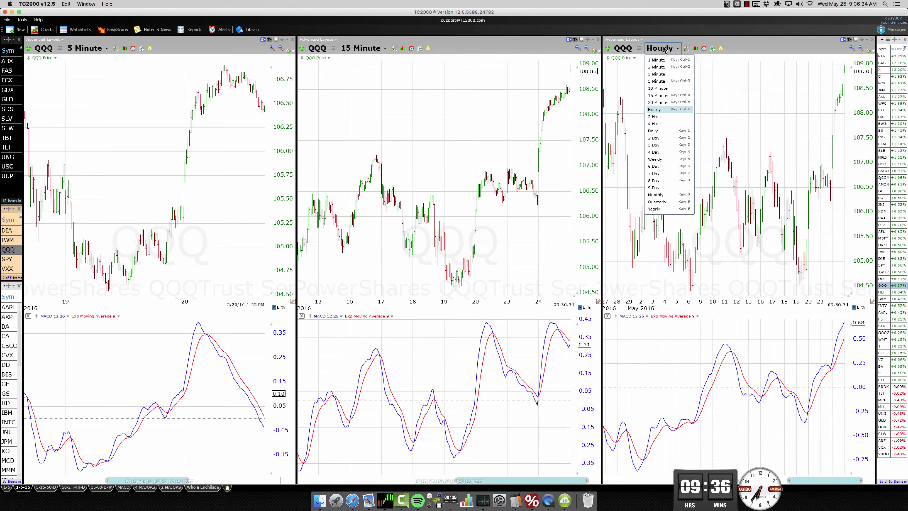
click(656, 124)
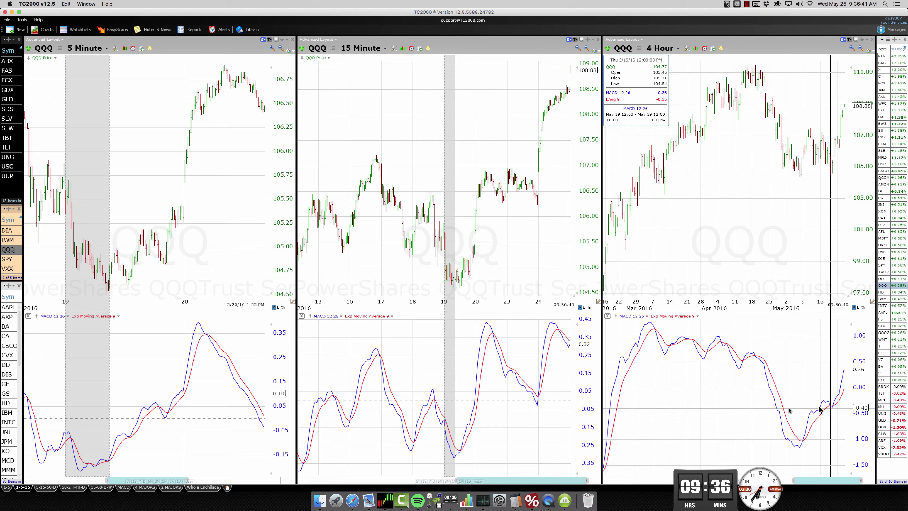
middle_click(412, 454)
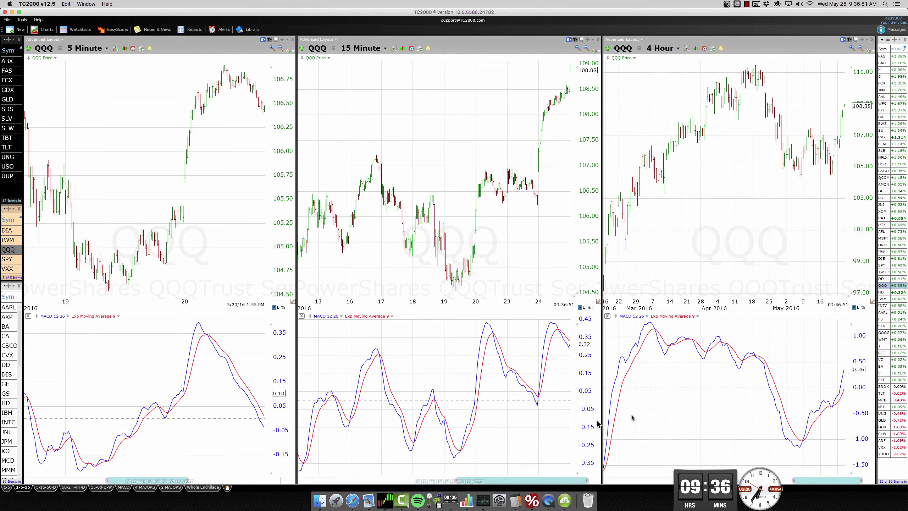
mouse_move(832, 410)
click(456, 461)
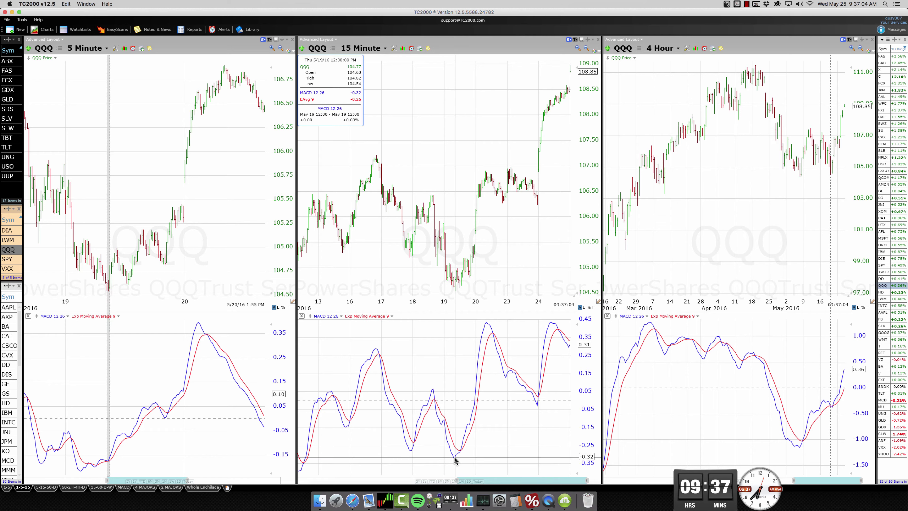
click(665, 51)
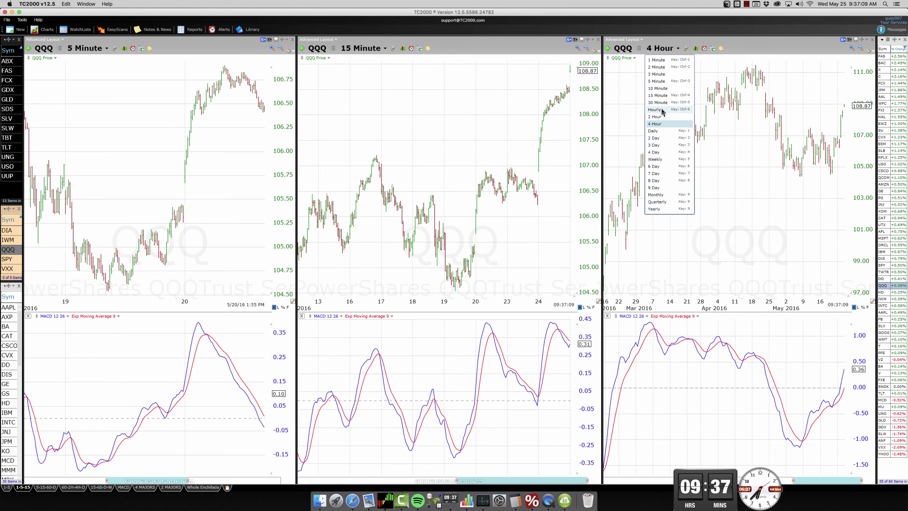
click(663, 113)
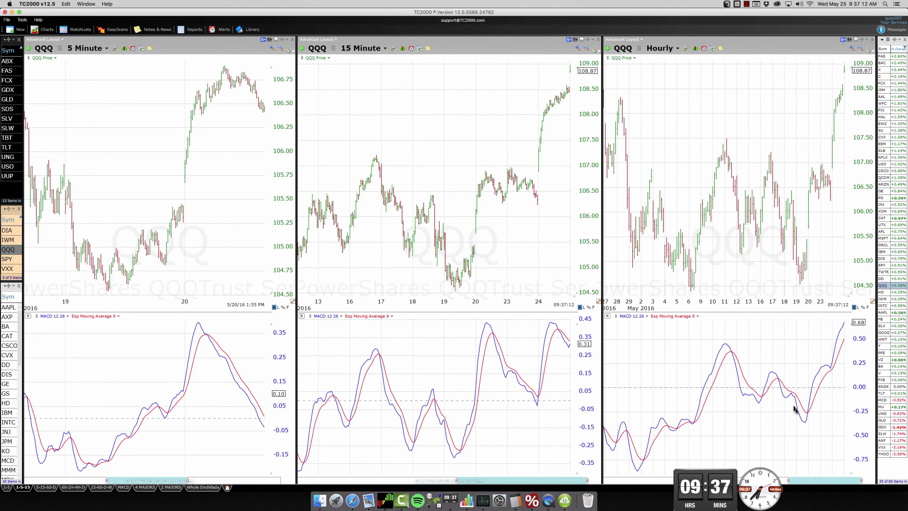
click(805, 426)
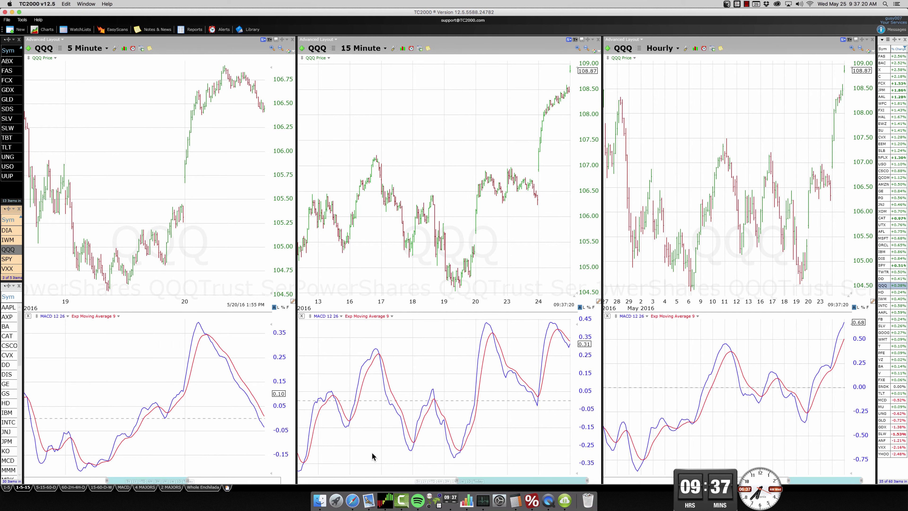
click(108, 465)
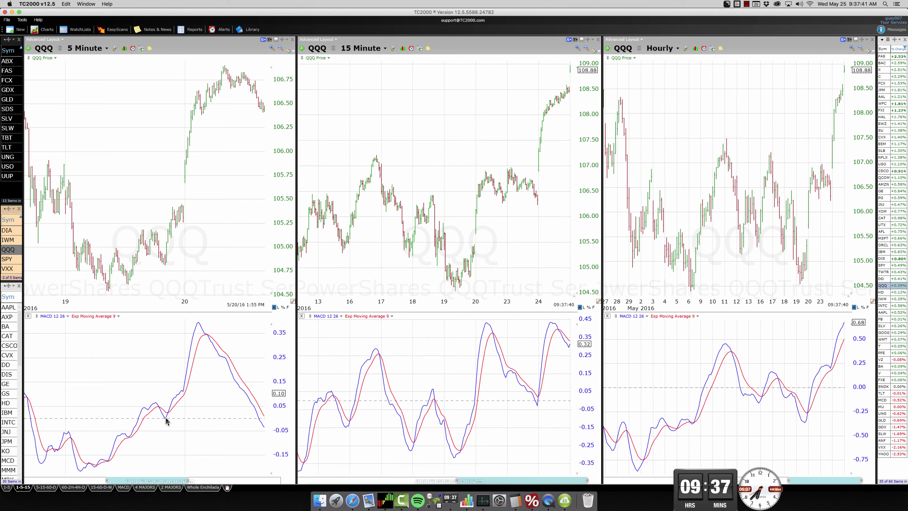
mouse_move(166, 421)
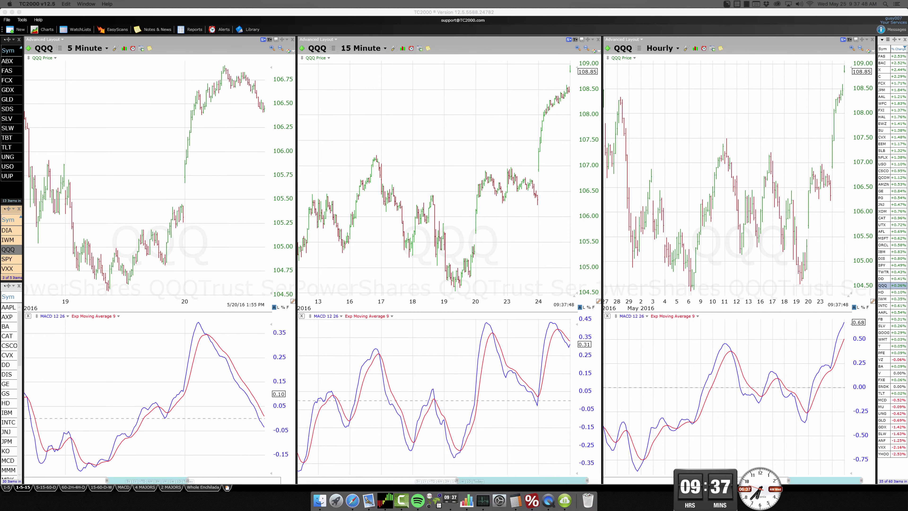
click(169, 264)
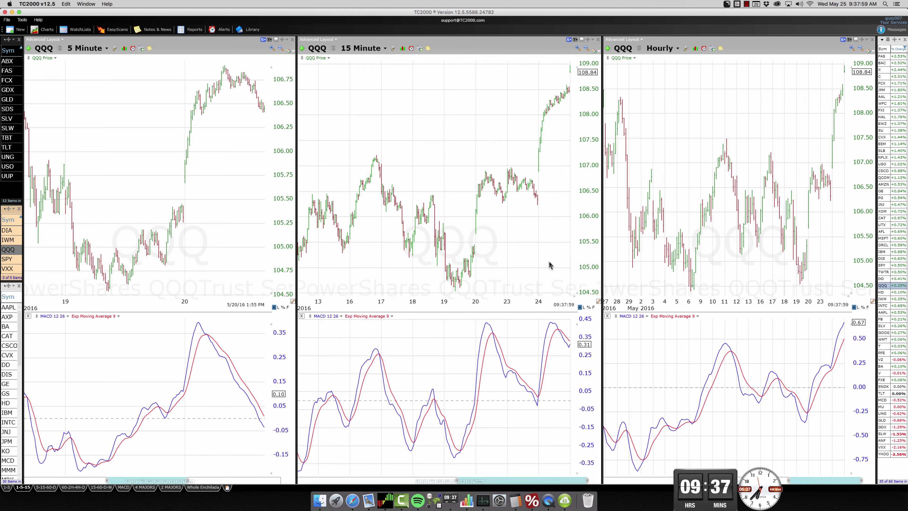
click(660, 48)
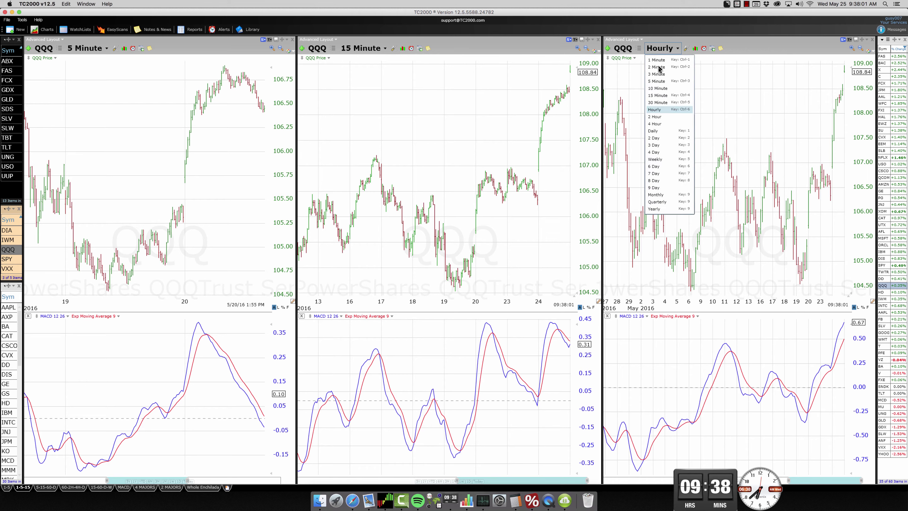
click(659, 123)
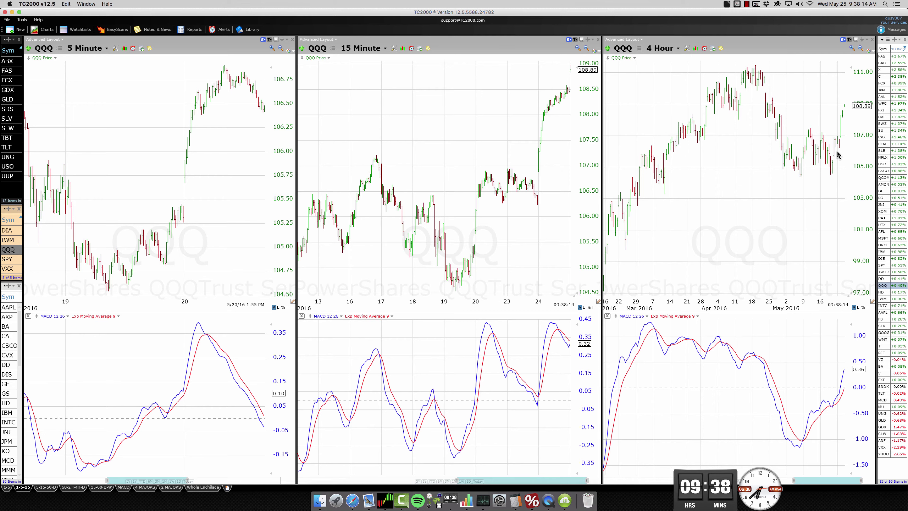
click(461, 287)
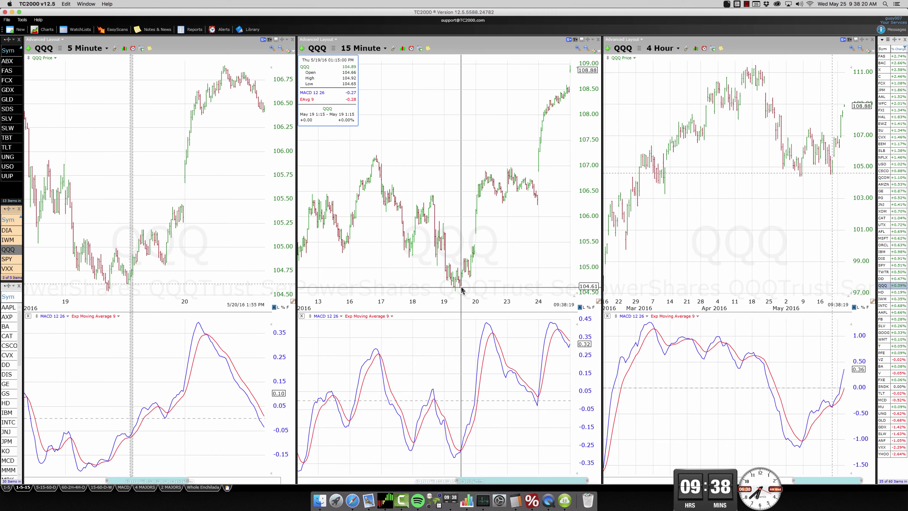
click(460, 289)
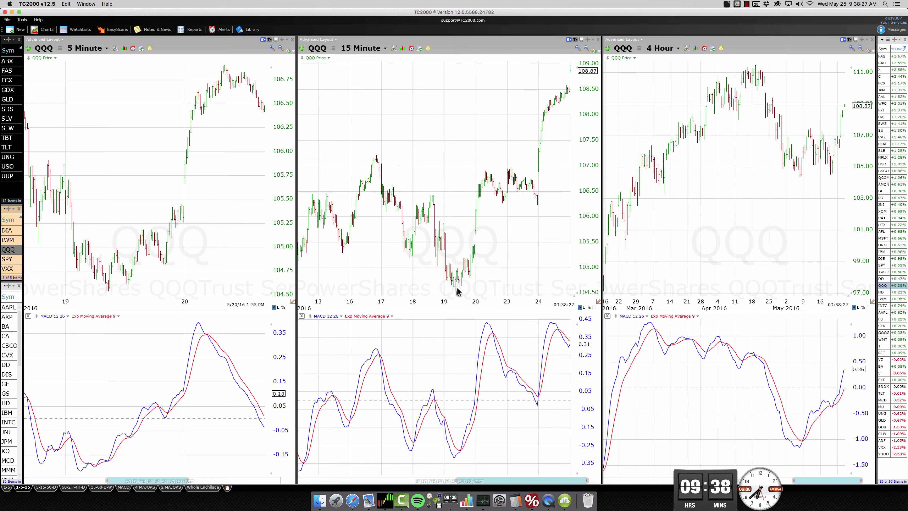
click(462, 290)
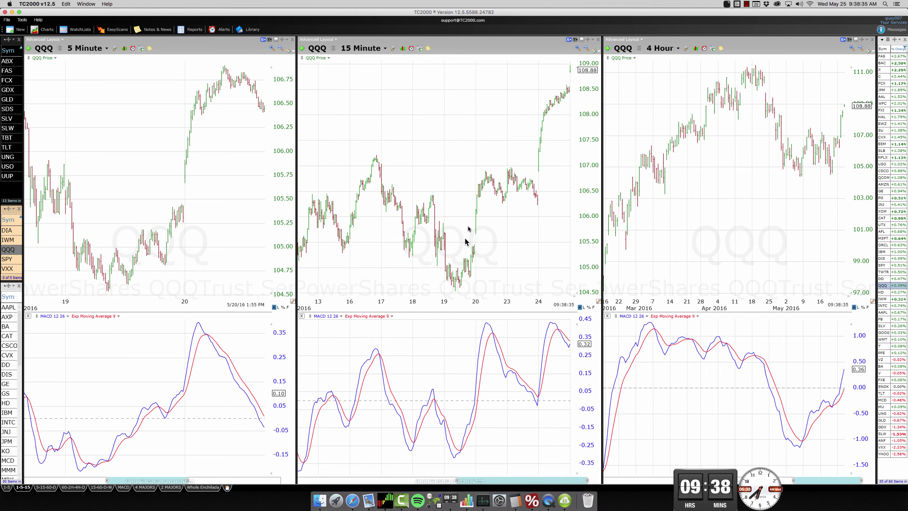
click(487, 172)
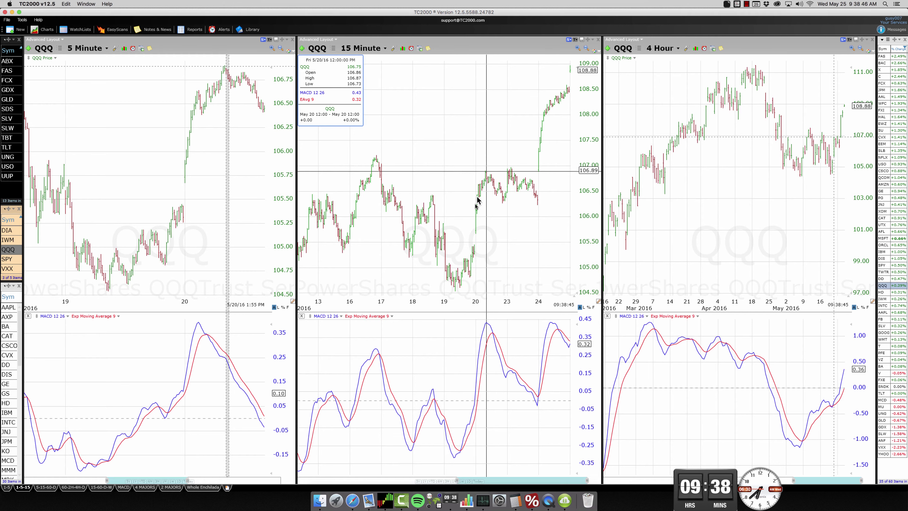
click(472, 256)
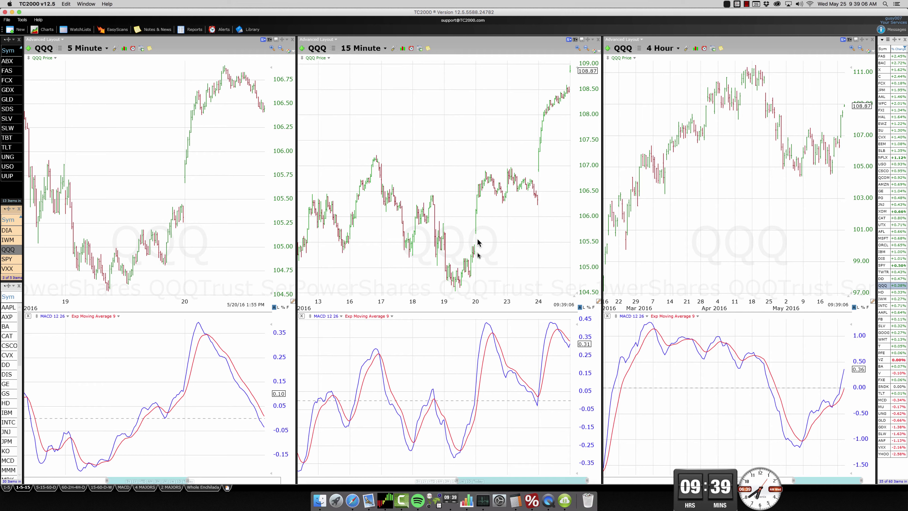
click(487, 176)
mouse_move(199, 324)
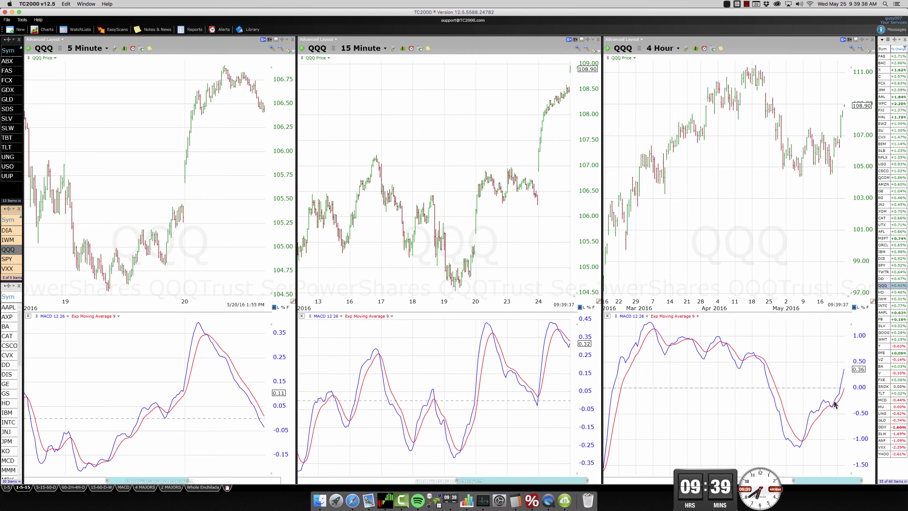
mouse_move(834, 404)
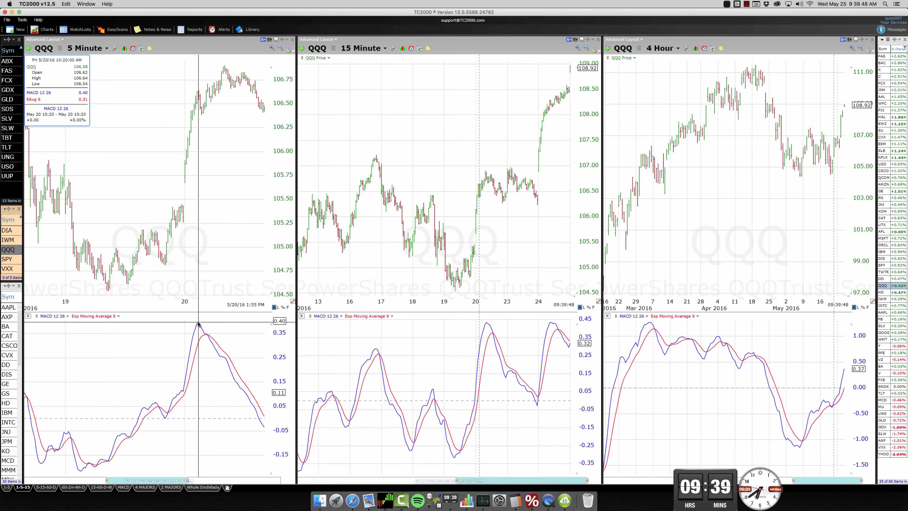
- Measure the 5-minute MACD drop from its peak and from 0.25, then read the 4 Hour MACD
drag(199, 325, 223, 358)
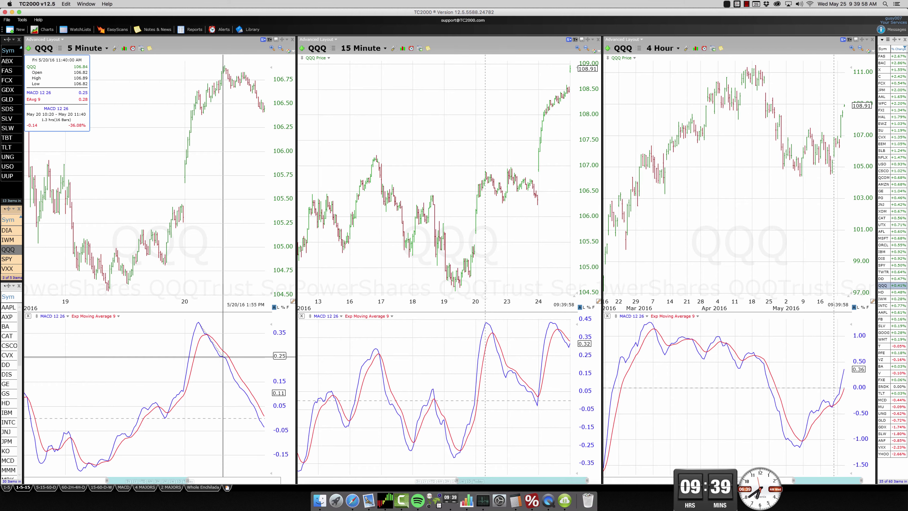
drag(223, 358, 266, 333)
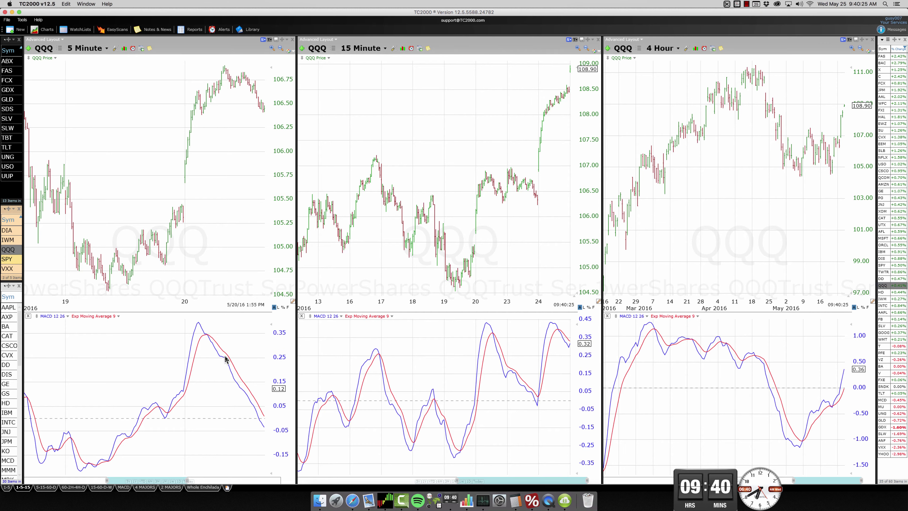
drag(224, 359, 225, 360)
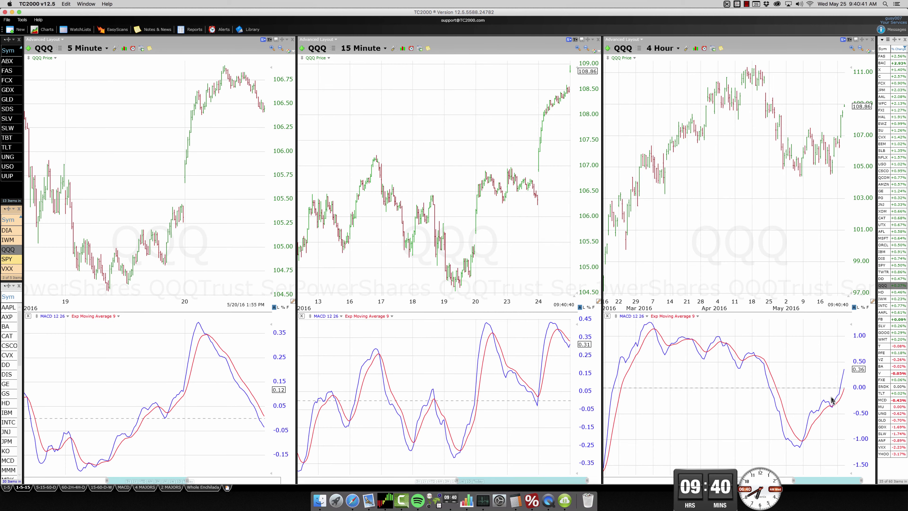
drag(836, 403, 837, 401)
drag(487, 326, 488, 326)
- Set the right QQQ chart to Hourly bars and compare readings at the MACD peaks
click(664, 51)
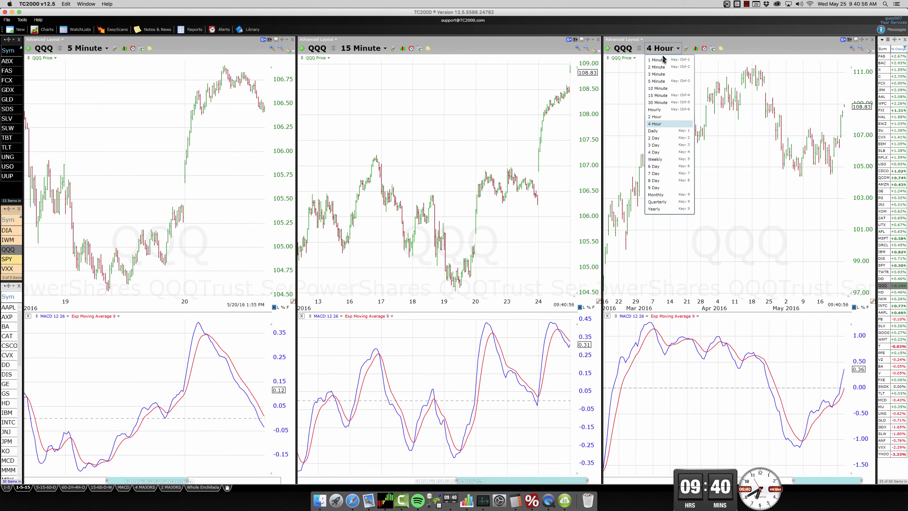
click(654, 109)
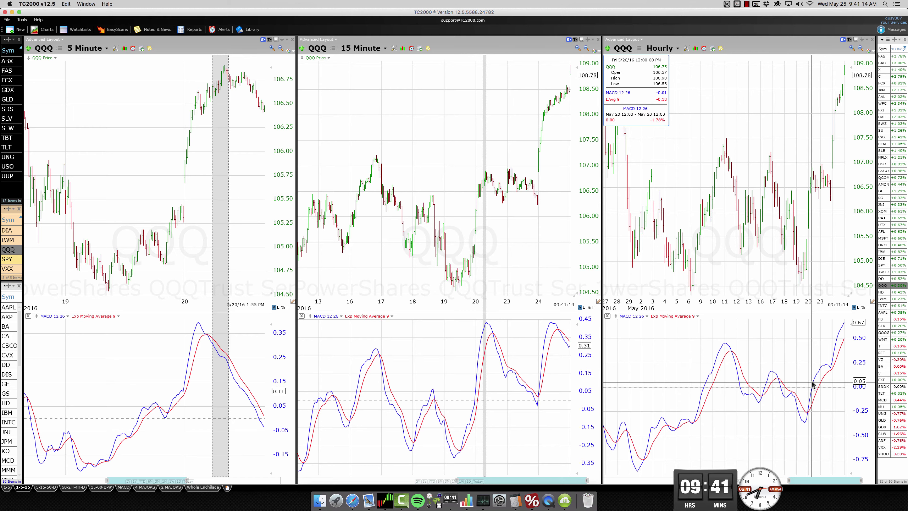
mouse_move(487, 323)
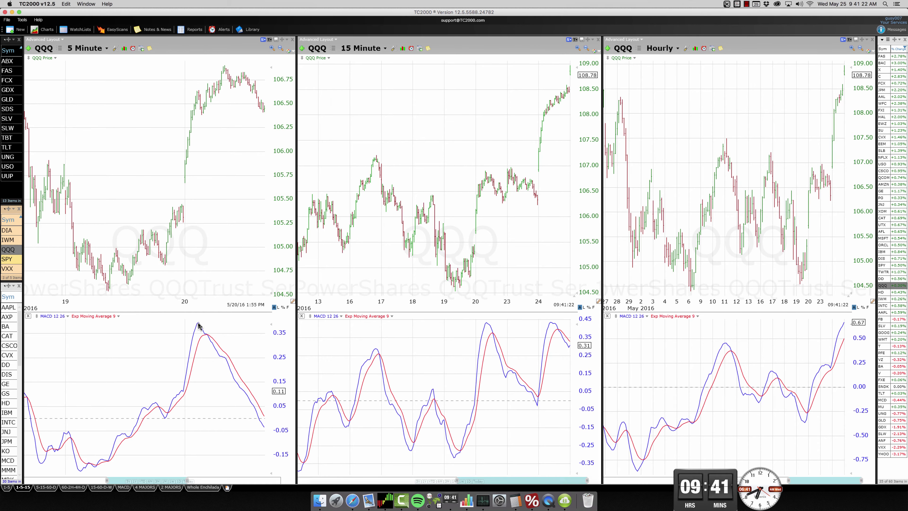
mouse_move(198, 325)
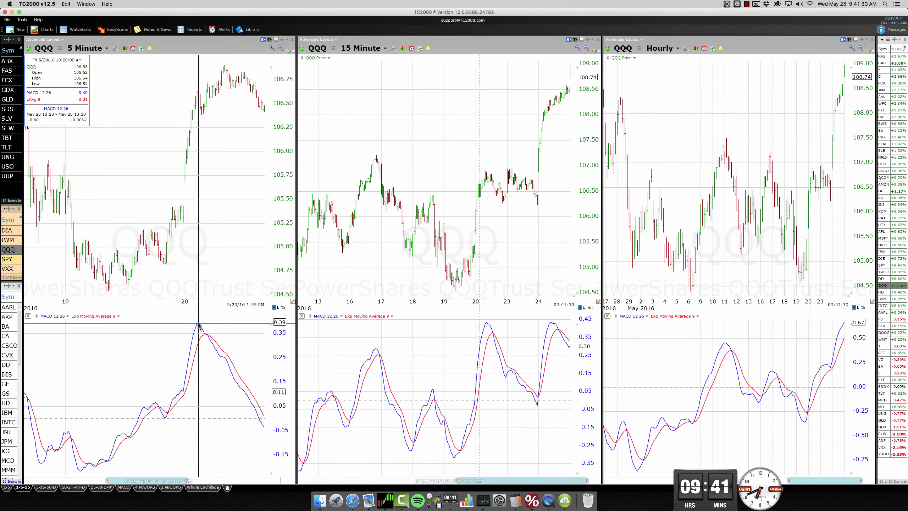
mouse_move(166, 421)
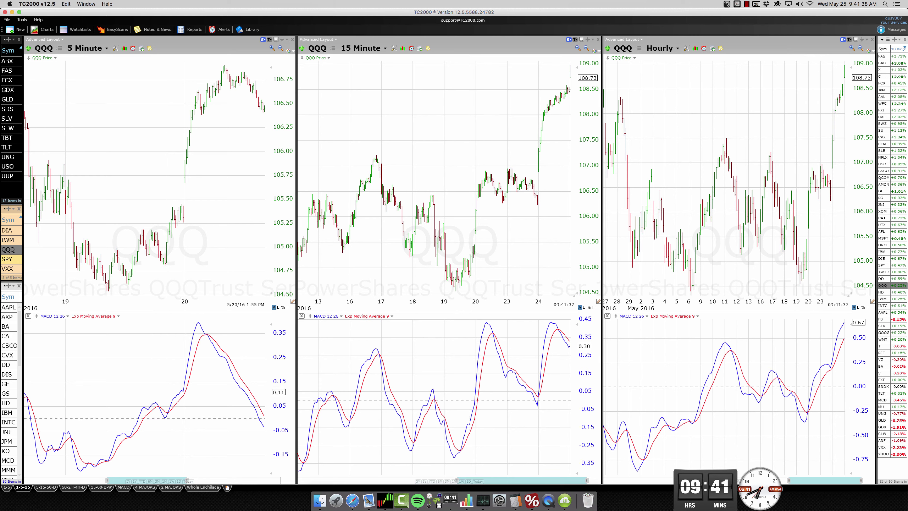
key(space)
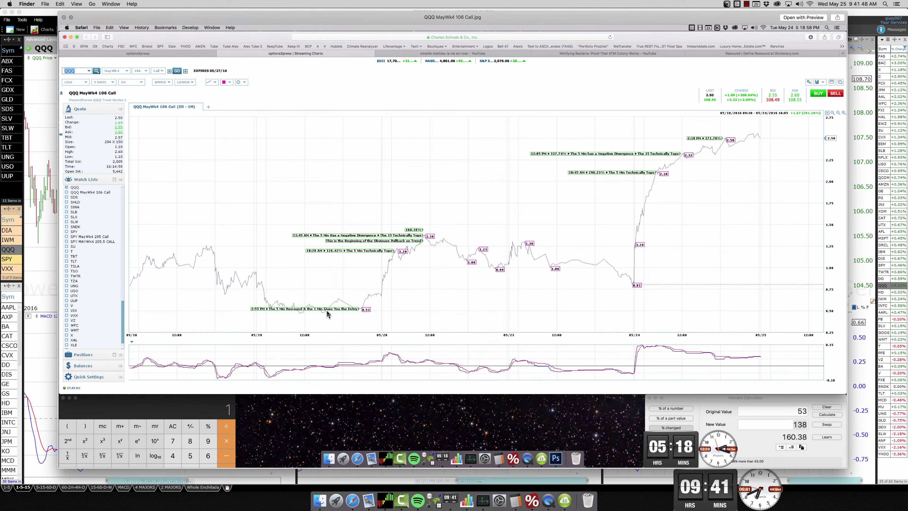
key(space)
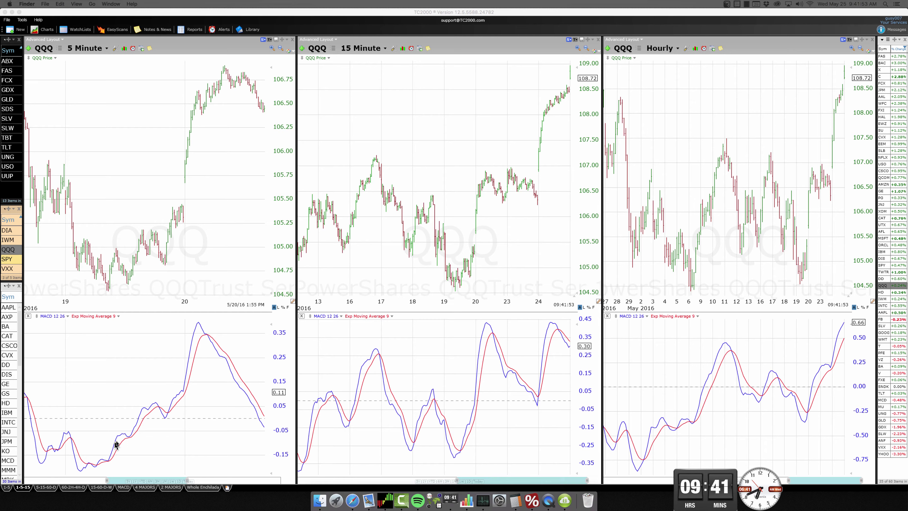
click(157, 405)
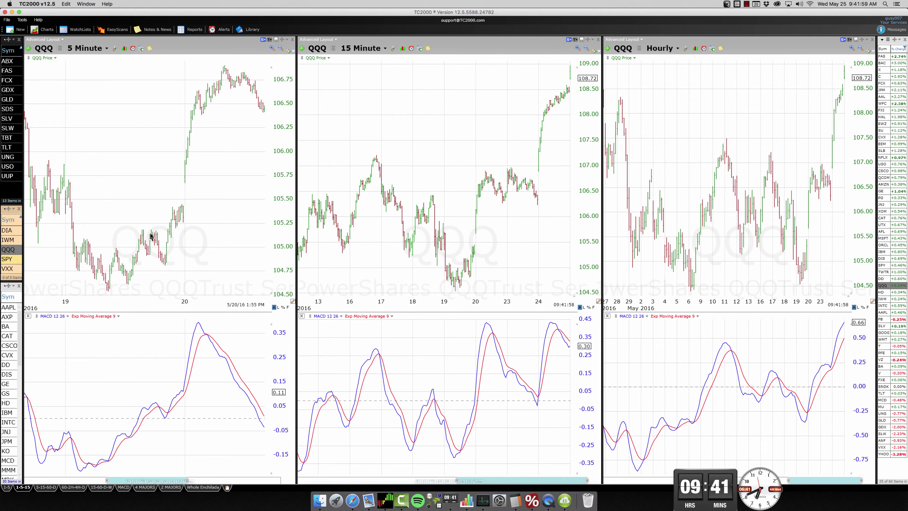
click(164, 293)
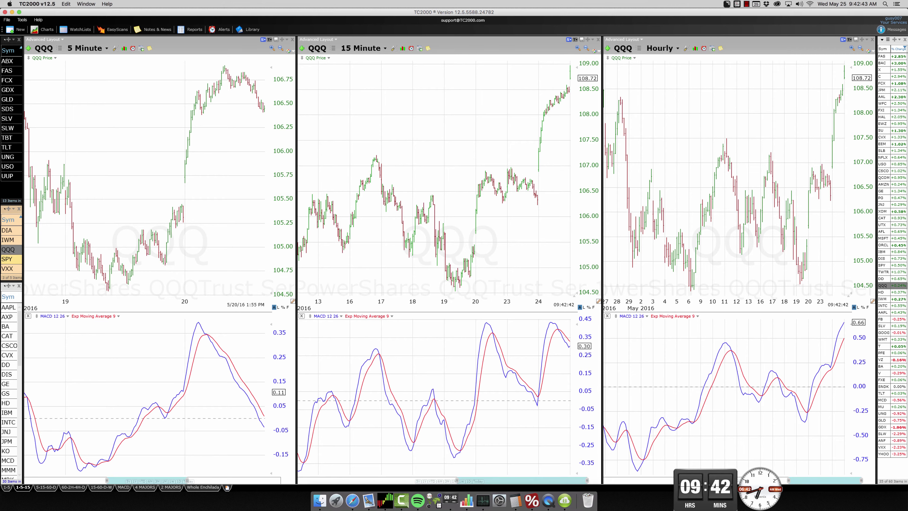
key(super+Tab)
key(space)
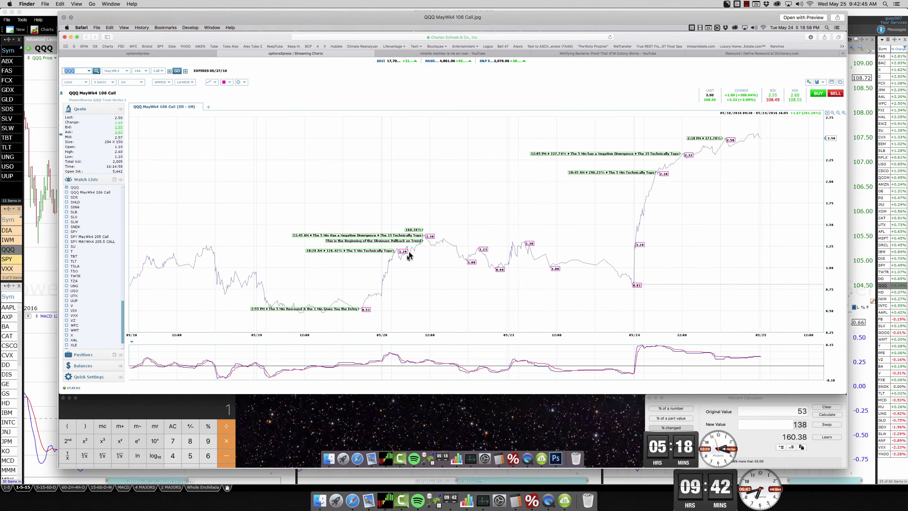
key(space)
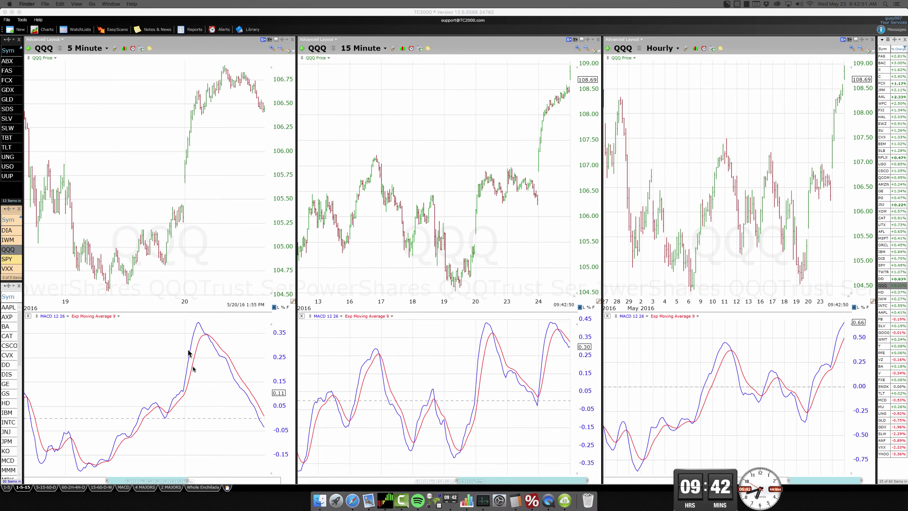
click(199, 325)
drag(199, 326, 199, 325)
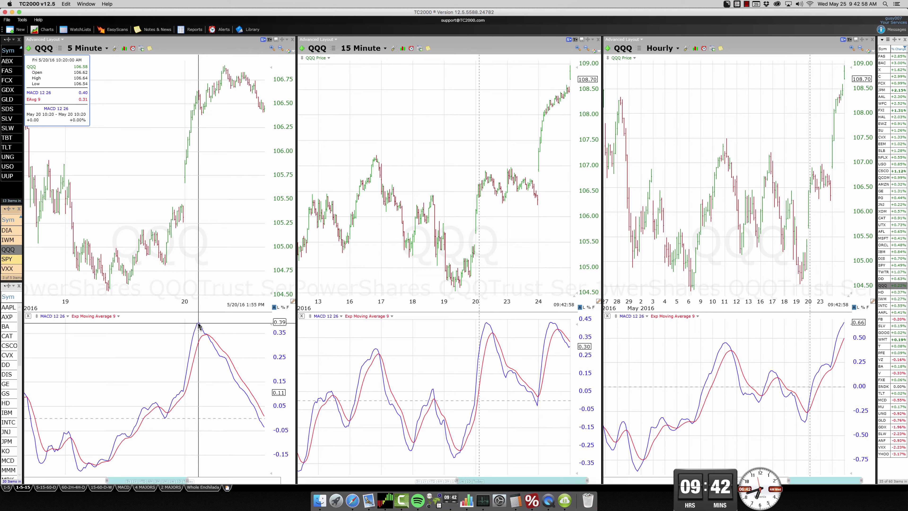
drag(199, 324, 199, 323)
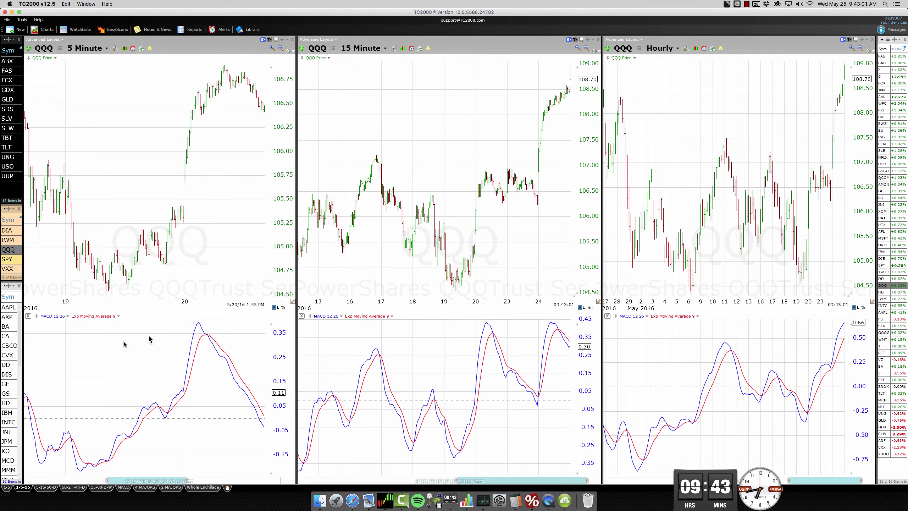
key(super+Tab)
key(space)
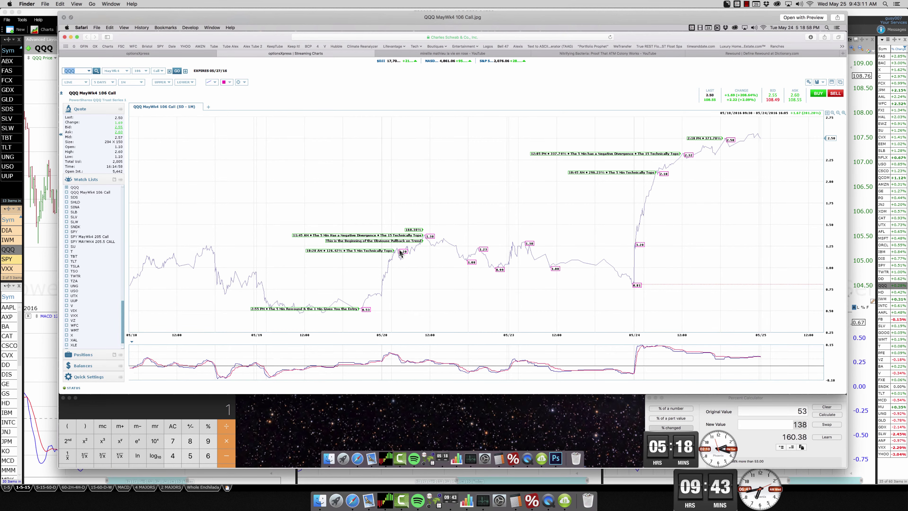
key(space)
click(217, 358)
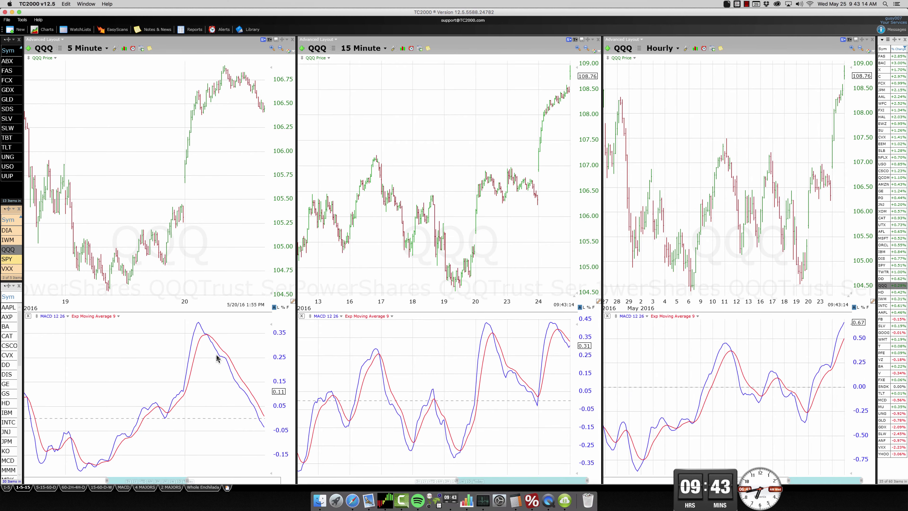
click(223, 359)
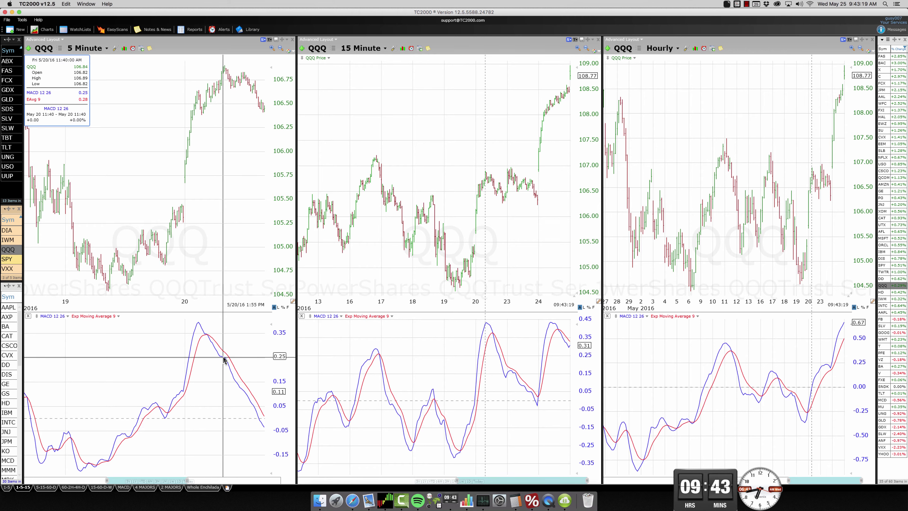
click(186, 96)
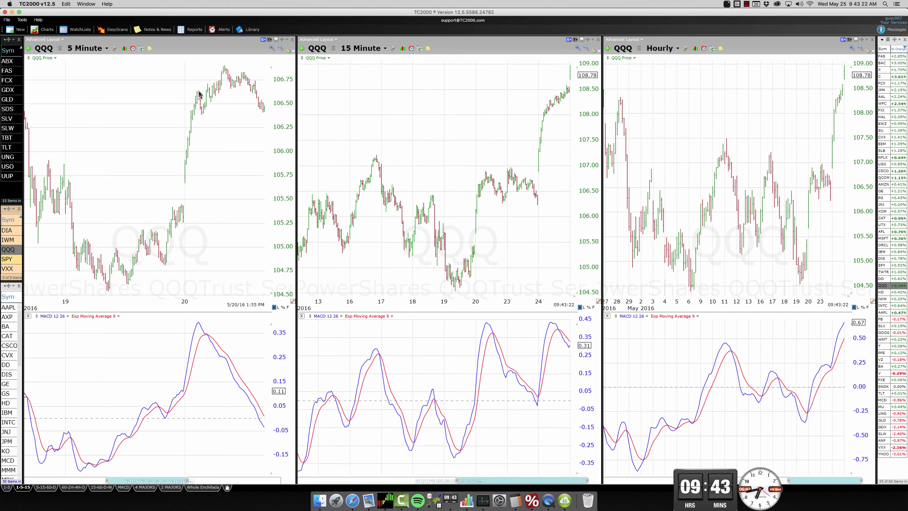
click(224, 68)
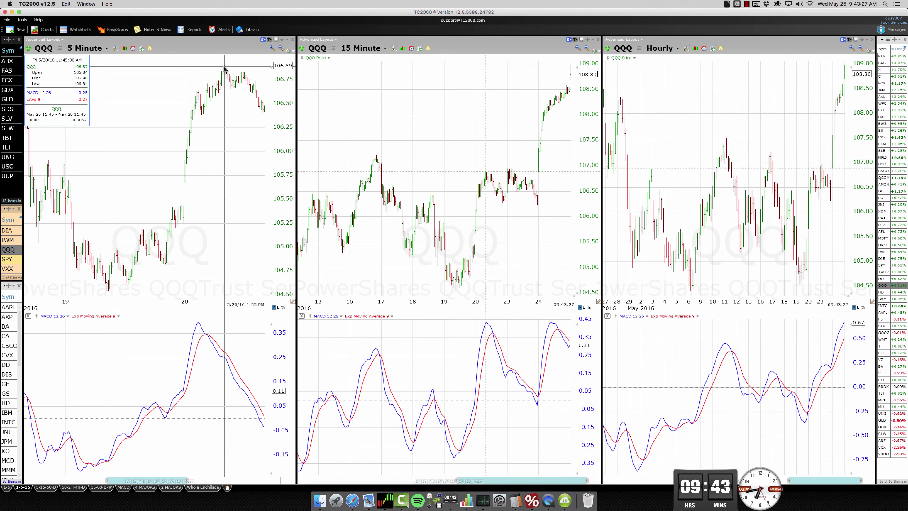
click(496, 334)
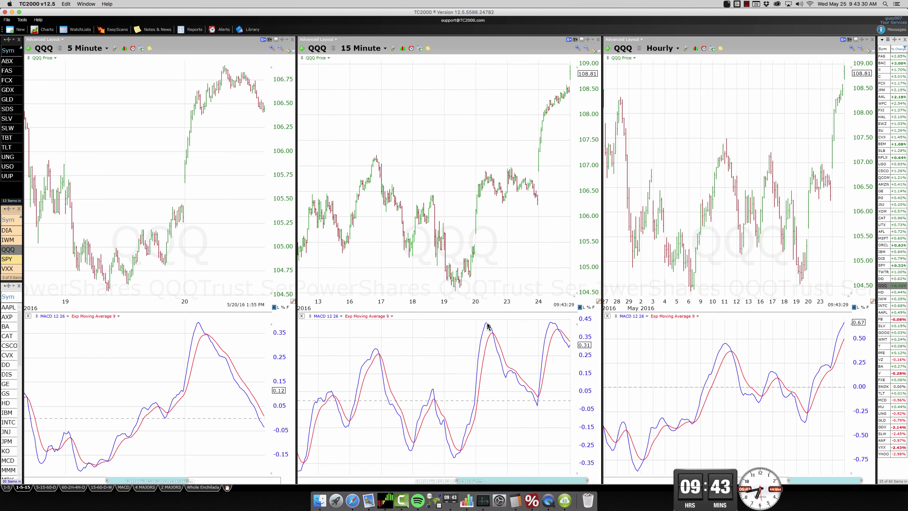
click(487, 326)
drag(487, 325, 502, 350)
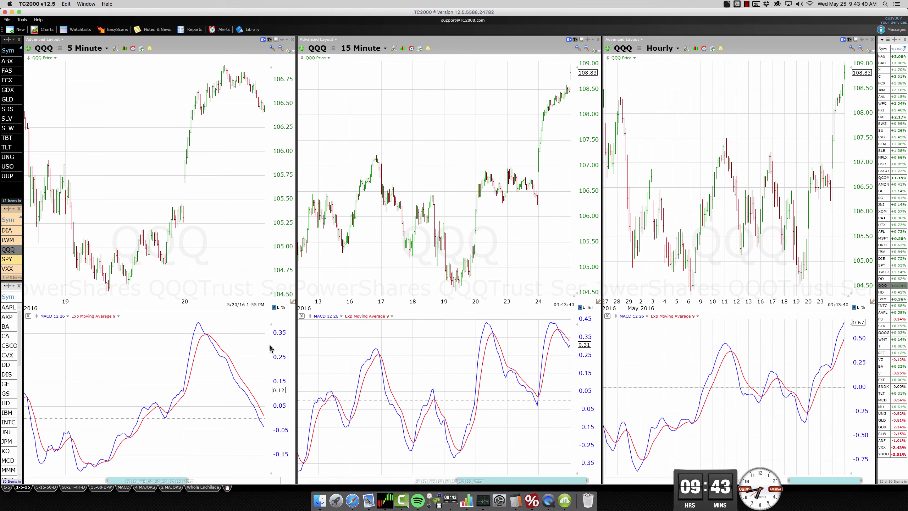
click(225, 360)
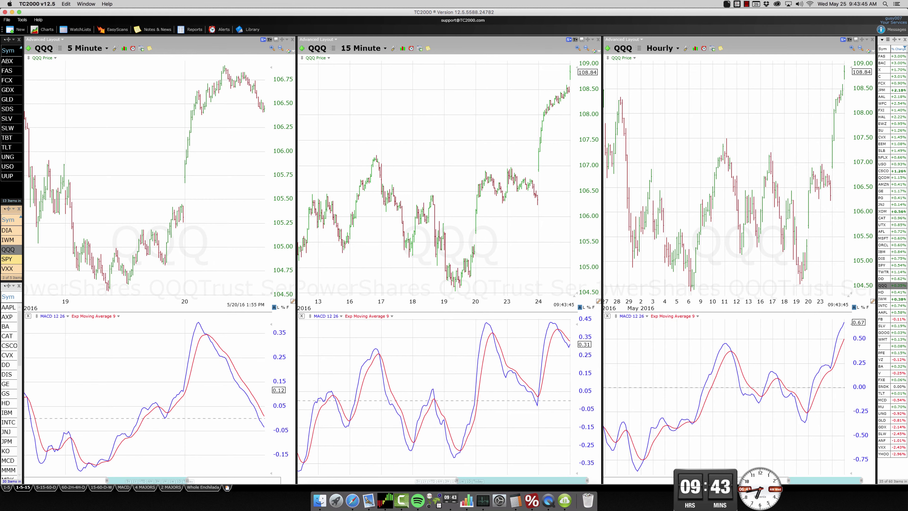
key(super+Tab)
key(space)
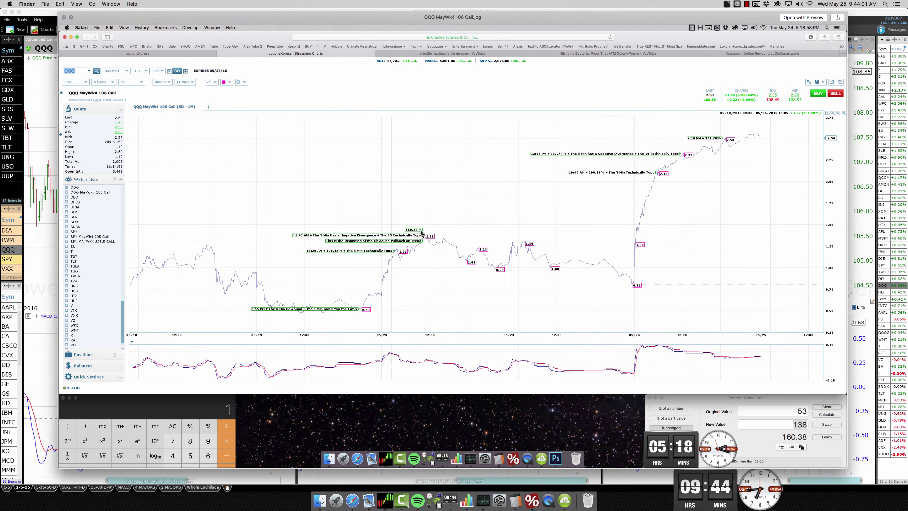
- Close the screenshot preview, return to TC2000, and pin the 15-minute MACD readout for 5/23 10:30
key(space)
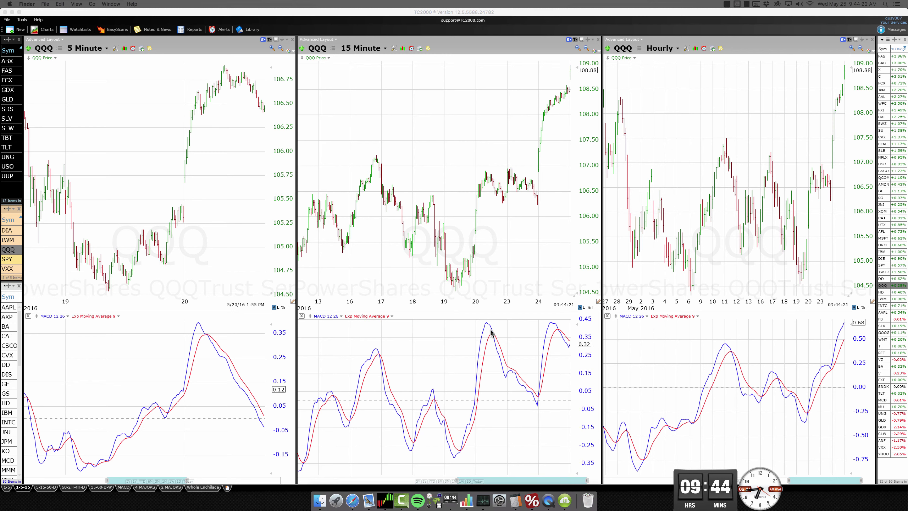
click(535, 404)
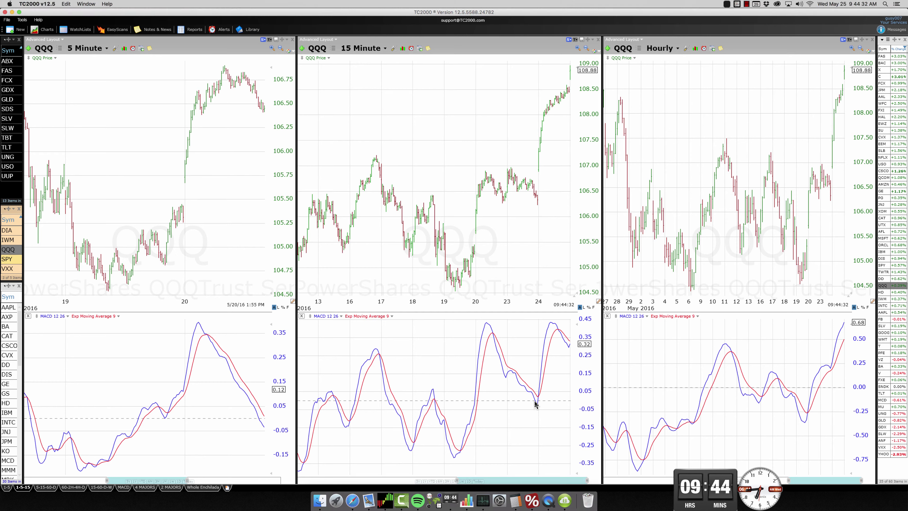
drag(535, 404, 512, 375)
click(512, 375)
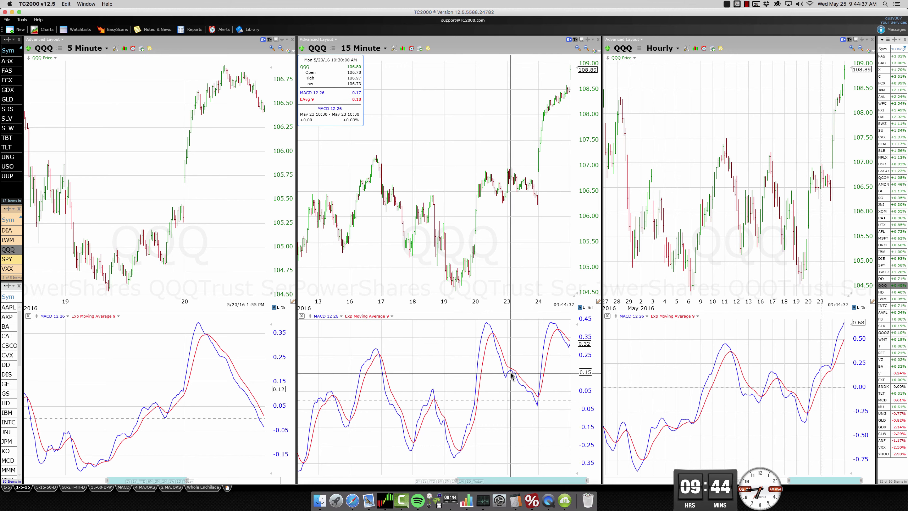
click(660, 49)
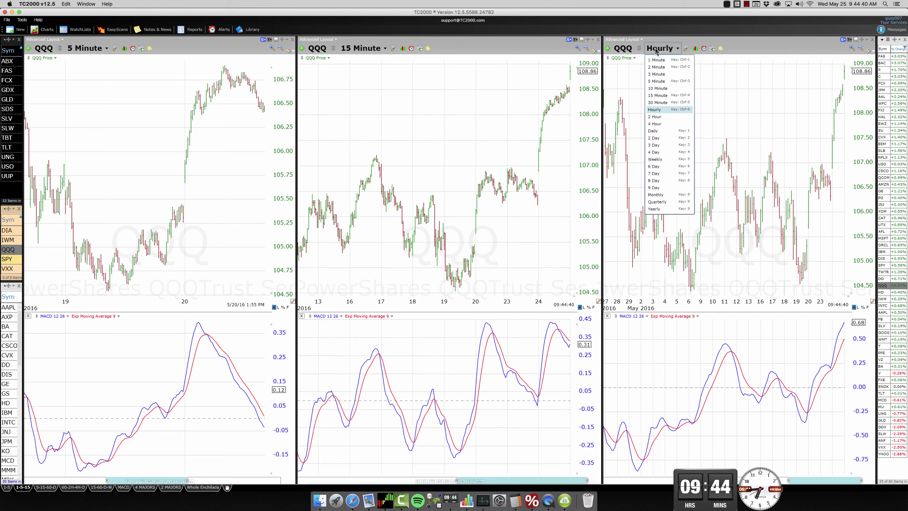
click(657, 124)
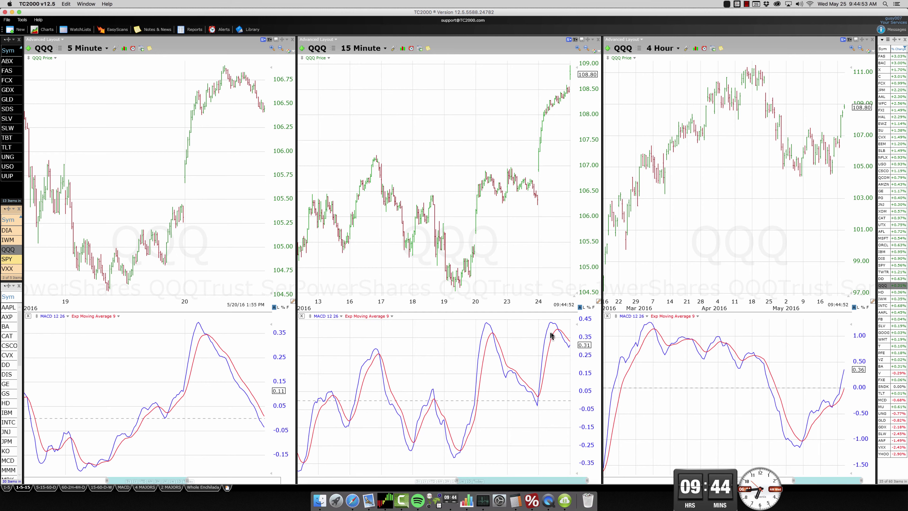
drag(567, 346, 567, 347)
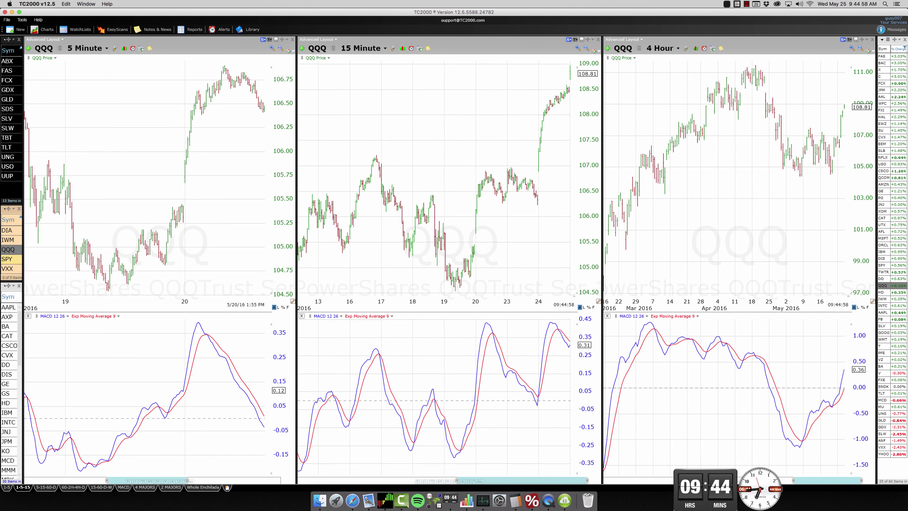
drag(508, 171, 508, 171)
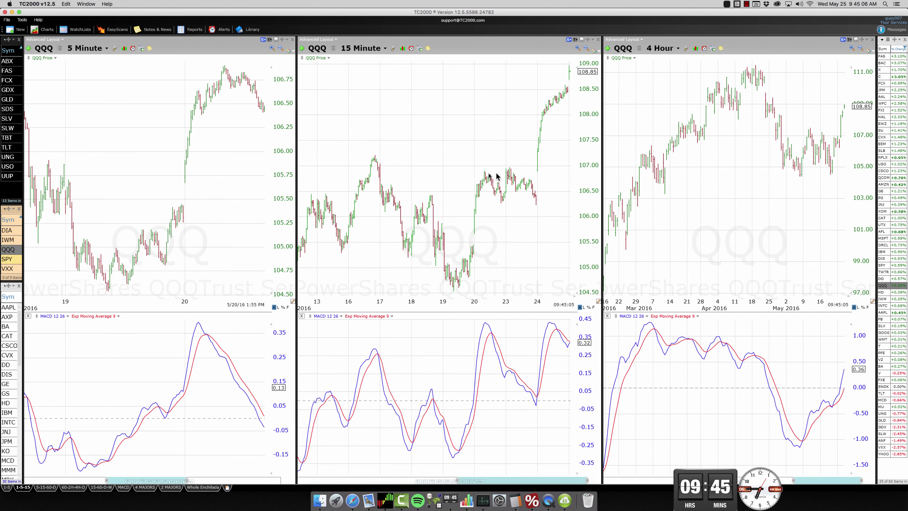
click(10, 250)
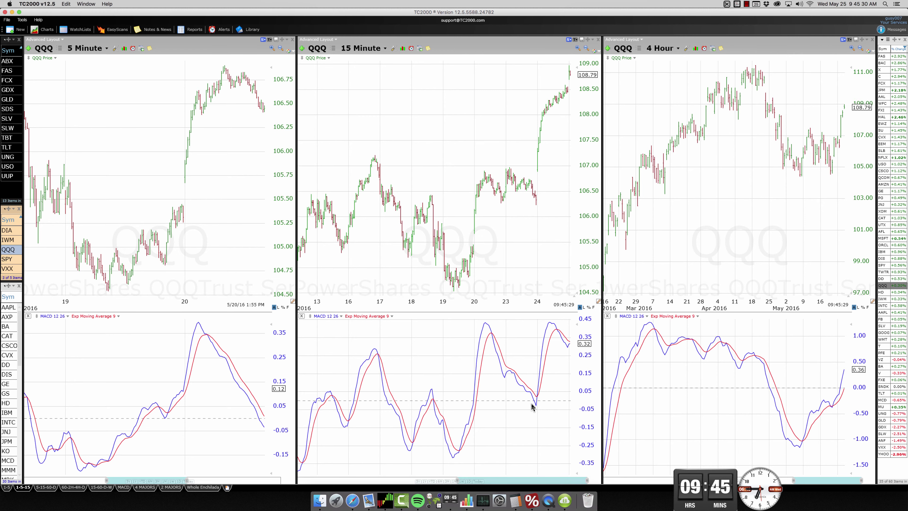
click(664, 49)
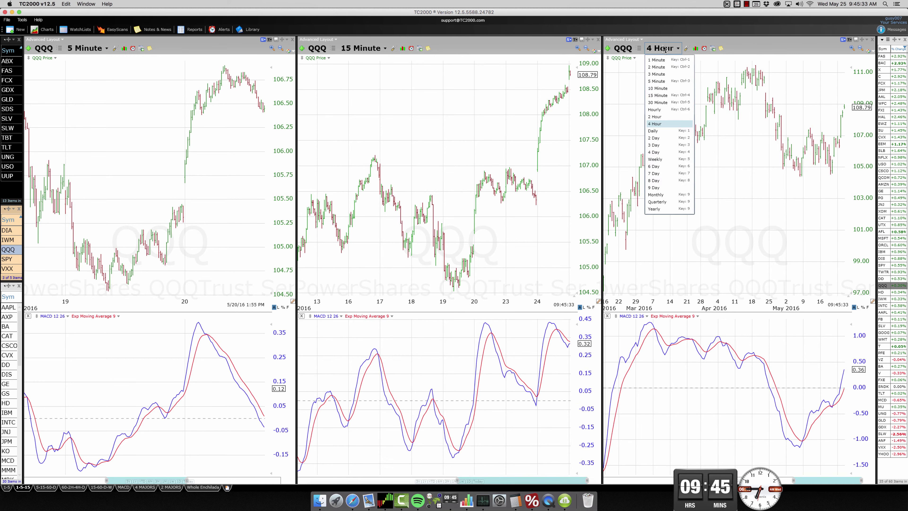
click(655, 109)
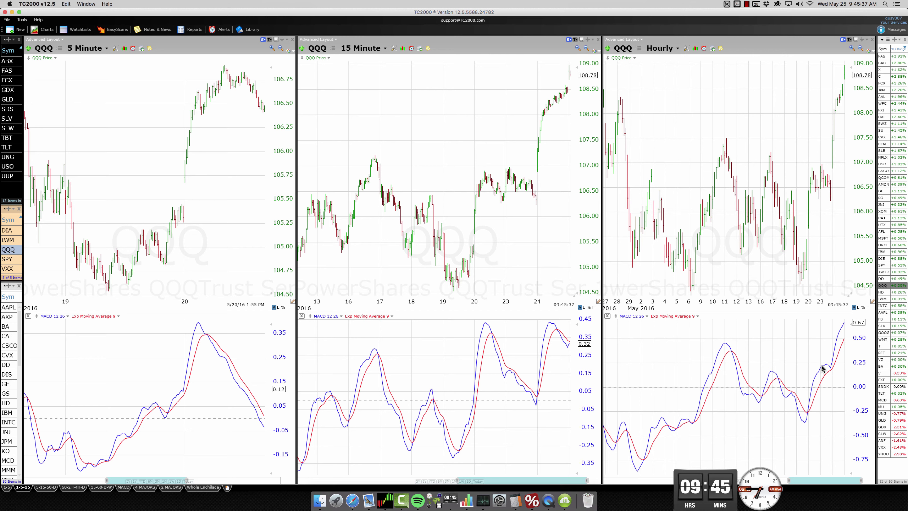
- Read the Mon 5/23 3:00 PM hourly bar and inspect the 15-minute bar values
drag(829, 365, 829, 366)
drag(487, 324, 534, 405)
drag(534, 405, 534, 407)
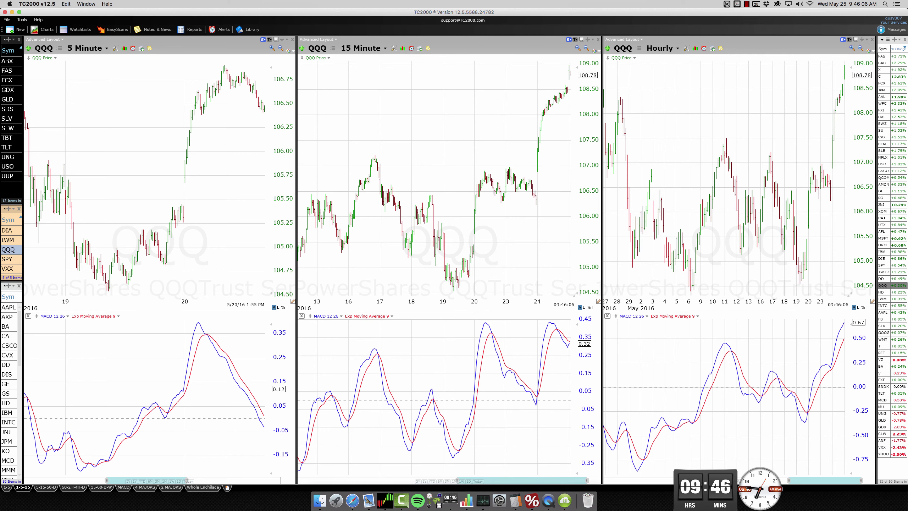
- Scroll the 5-minute chart to the May 24 gap up and preview the QQQ MayWk4 107 Call screenshot
drag(113, 482, 175, 484)
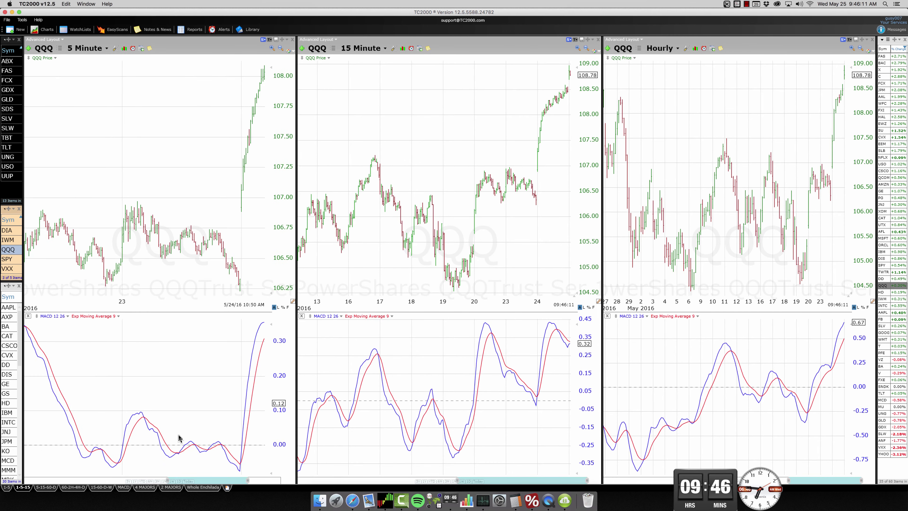
scroll(180, 438, down, 2)
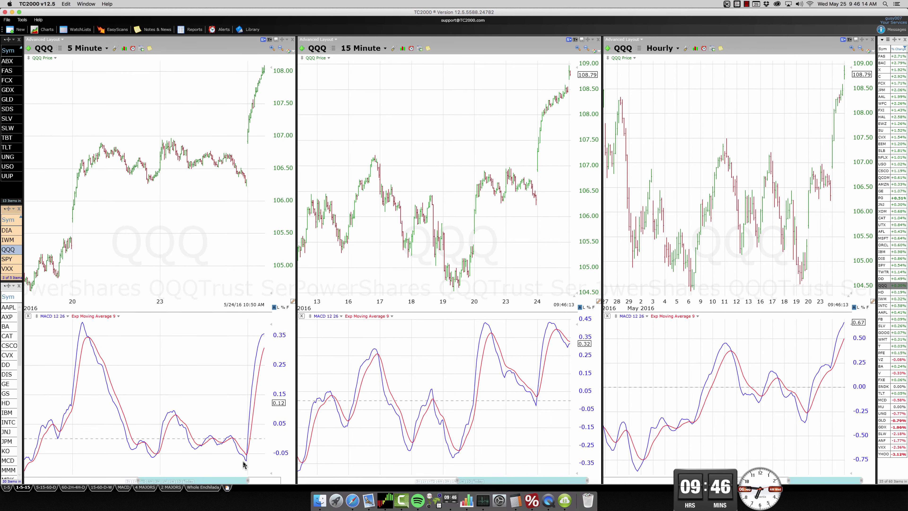
mouse_move(244, 465)
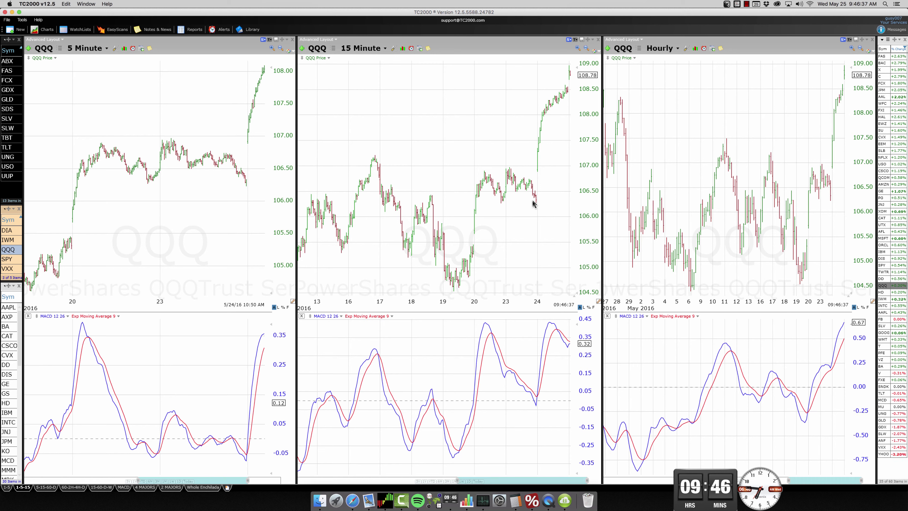
drag(535, 203, 534, 203)
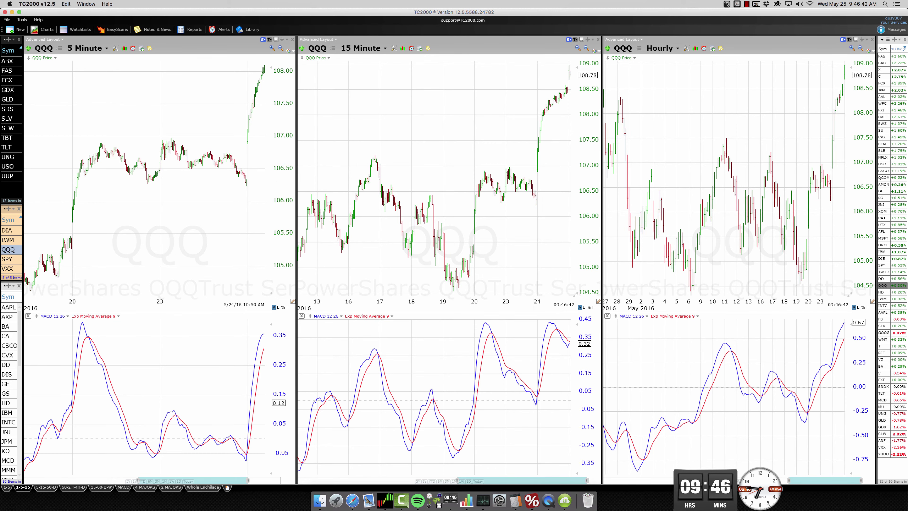
key(space)
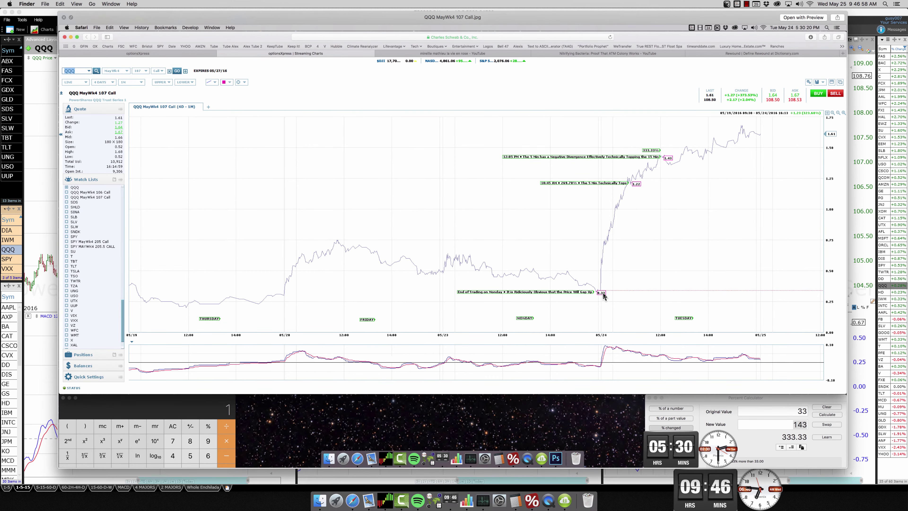
- Close the 107 Call preview and scroll the 5-minute QQQ chart to today's latest bars
key(space)
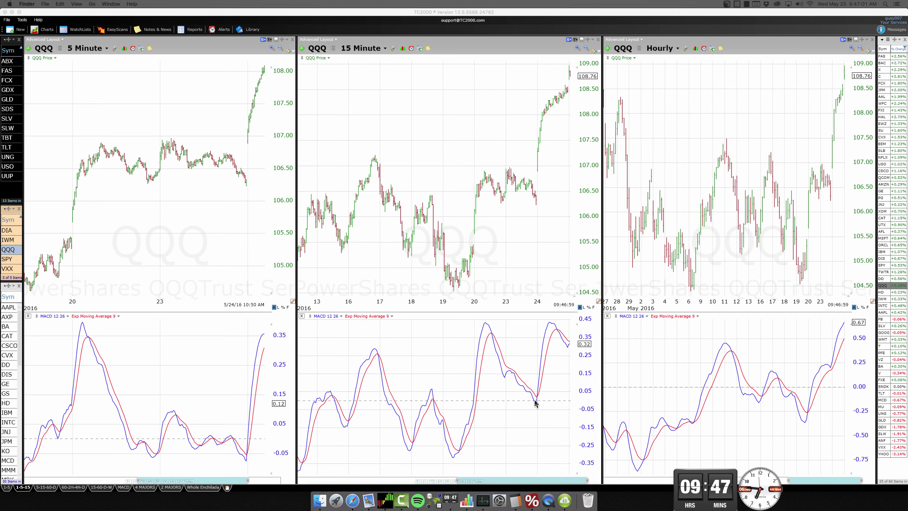
click(239, 480)
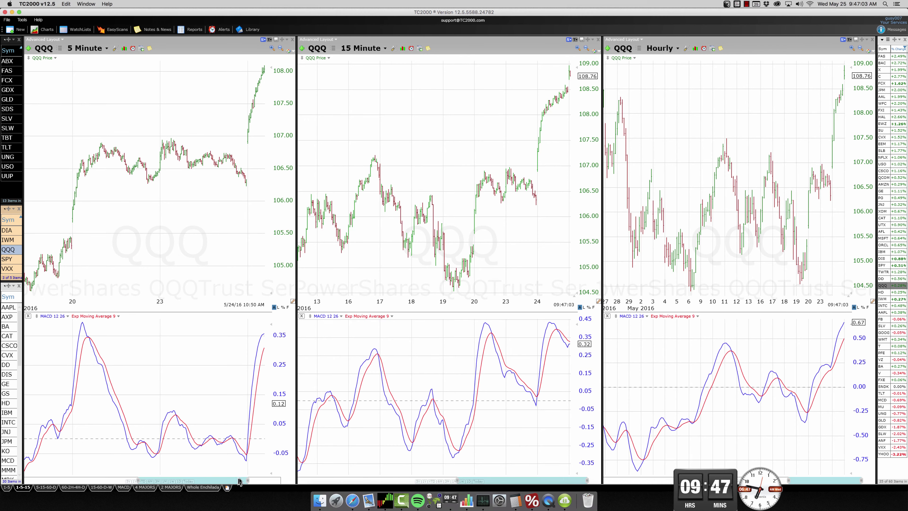
drag(250, 481, 271, 484)
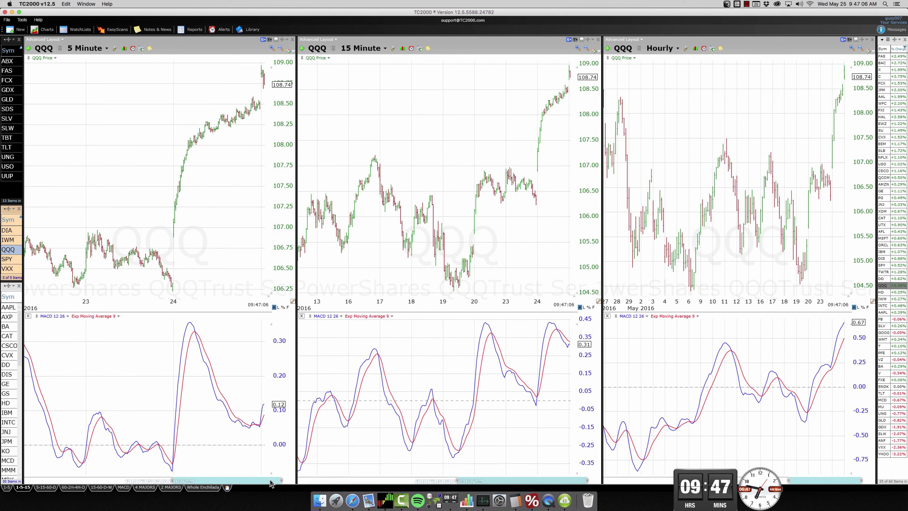
- Read the May 23 4:00 PM, Tue 5/24 12:00 hourly and 5/24 10:50 five-minute bars
click(536, 403)
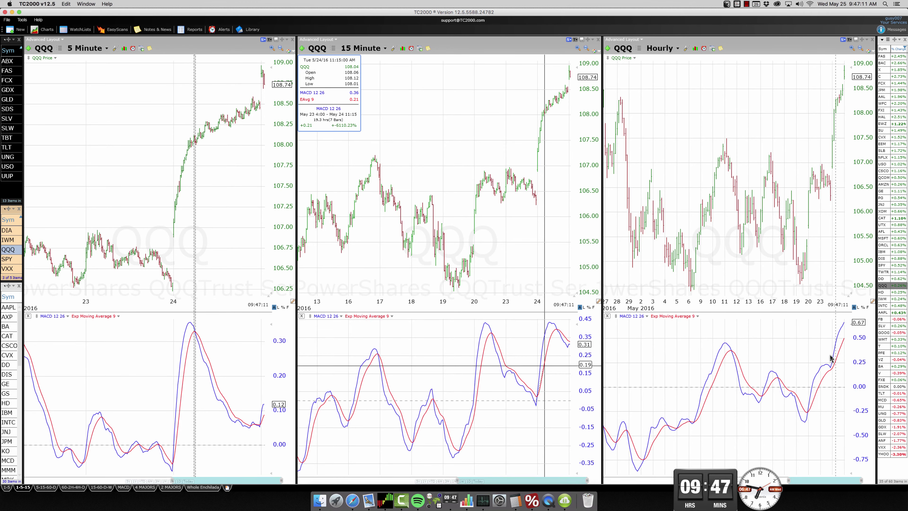
click(837, 349)
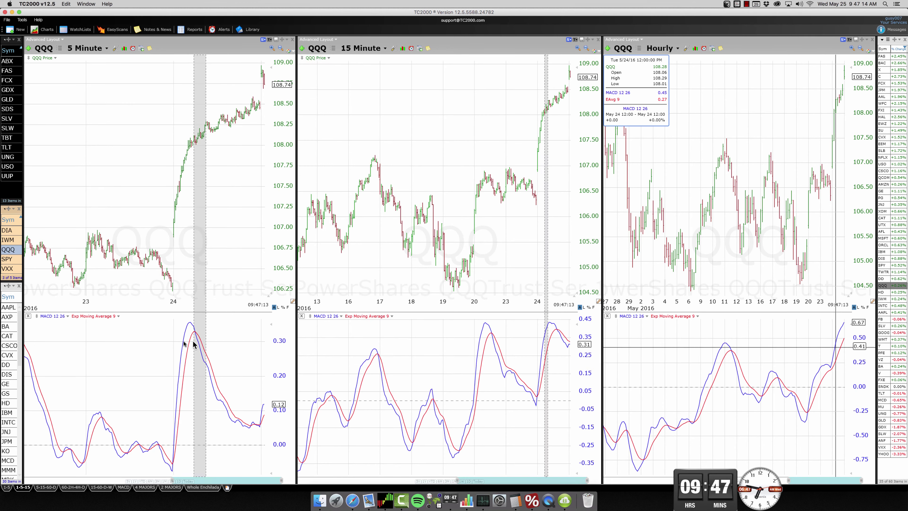
click(188, 329)
click(190, 325)
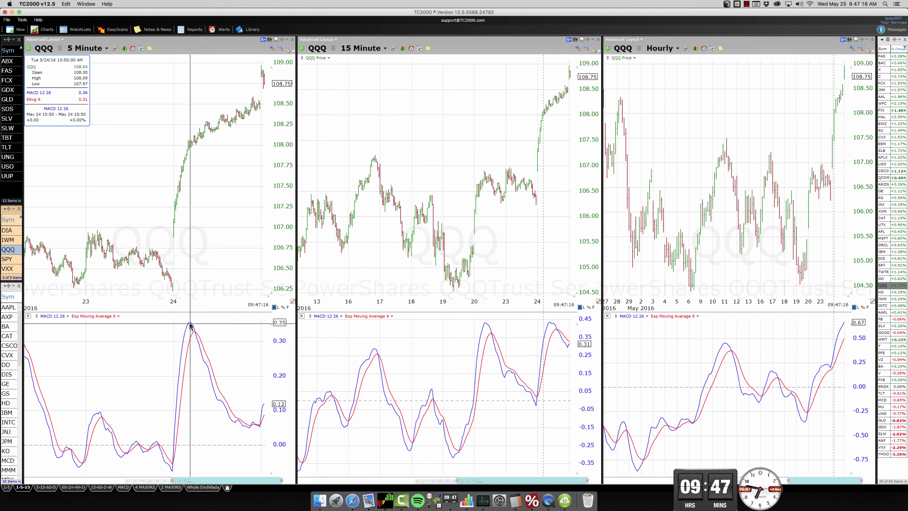
click(190, 325)
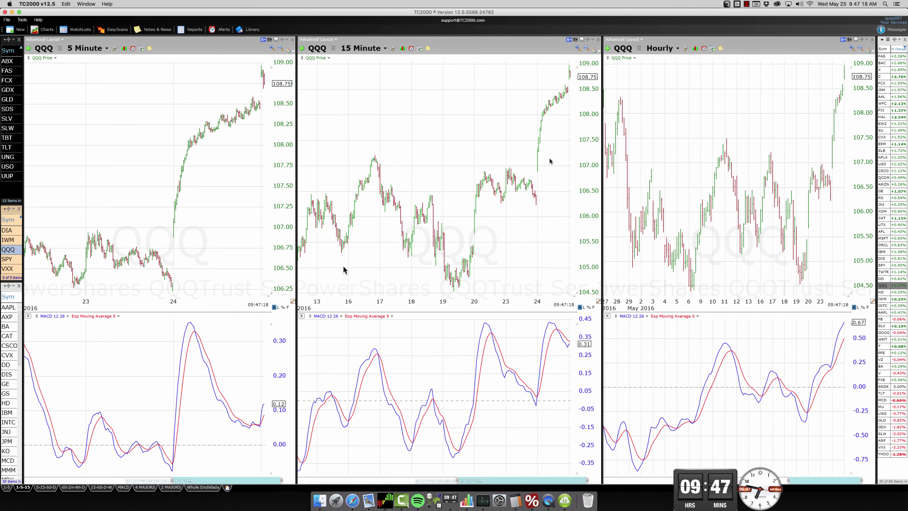
click(664, 49)
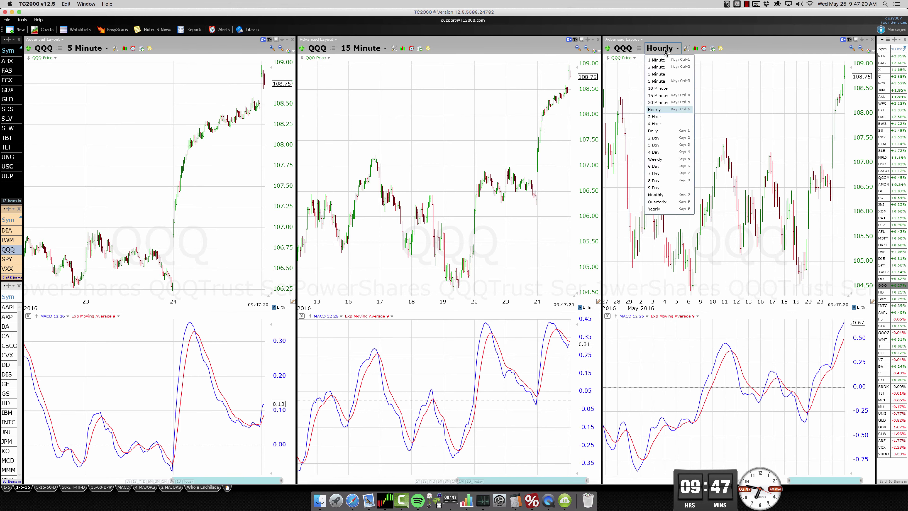
click(656, 123)
click(190, 324)
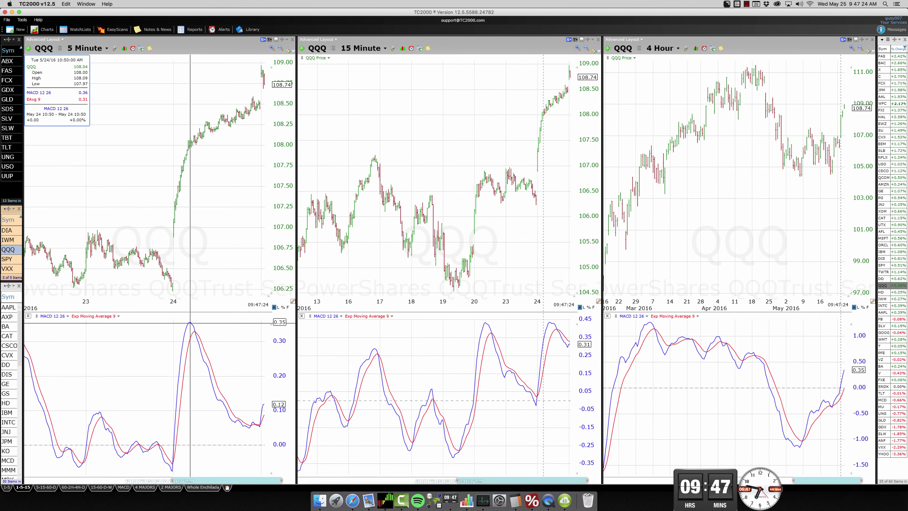
click(841, 386)
drag(841, 386, 832, 386)
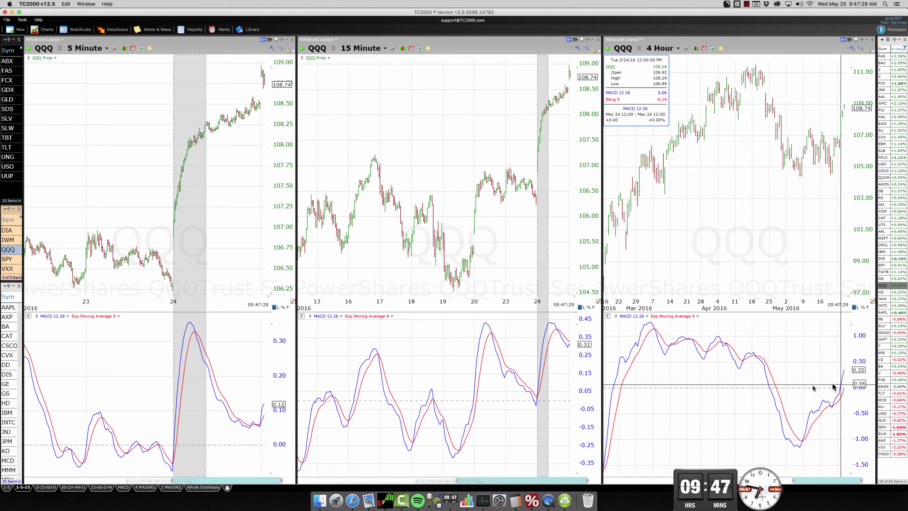
drag(190, 324, 230, 317)
click(660, 52)
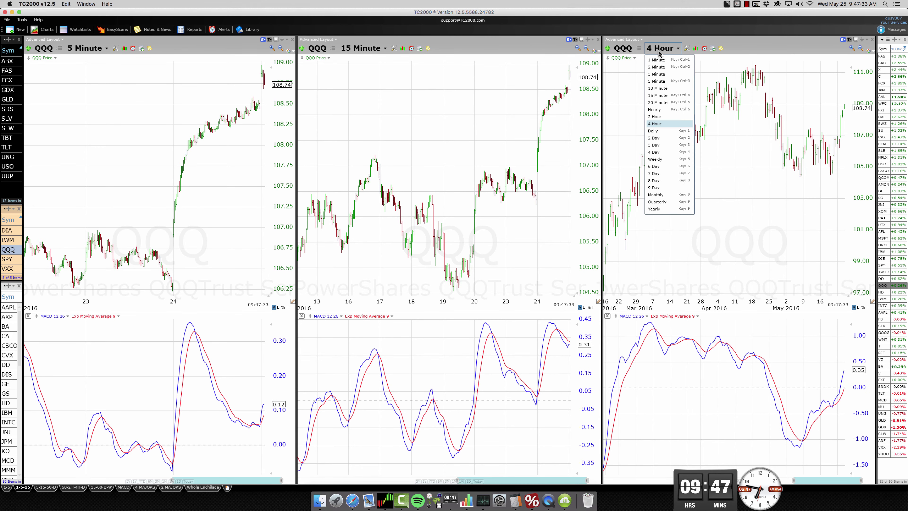
click(658, 110)
drag(189, 325, 189, 322)
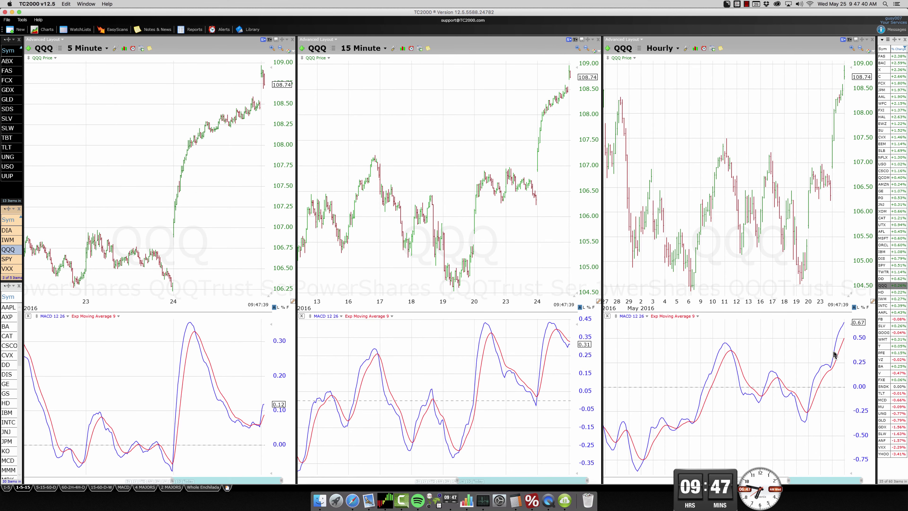
drag(834, 353, 834, 353)
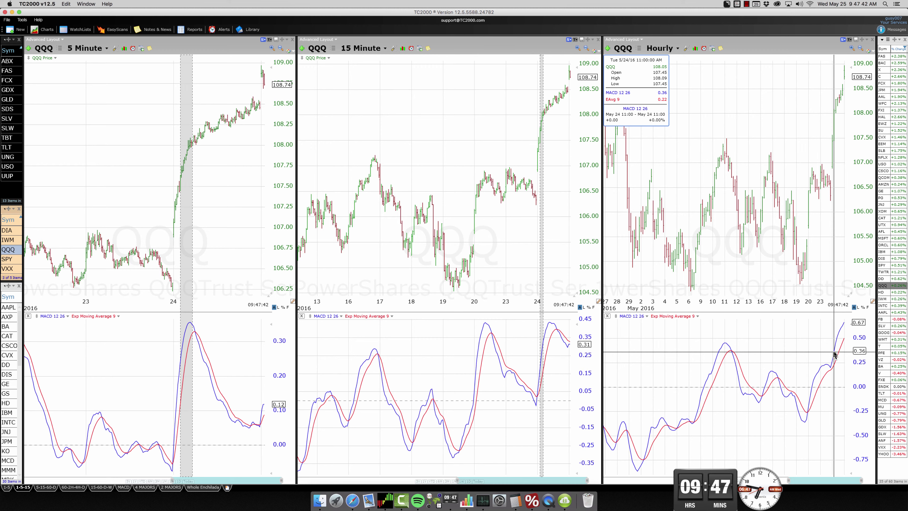
drag(834, 355, 834, 354)
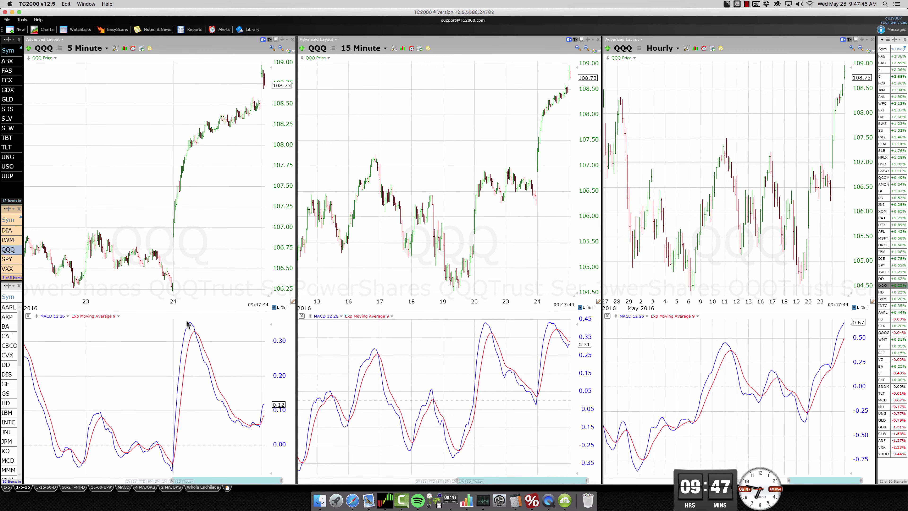
drag(190, 324, 189, 324)
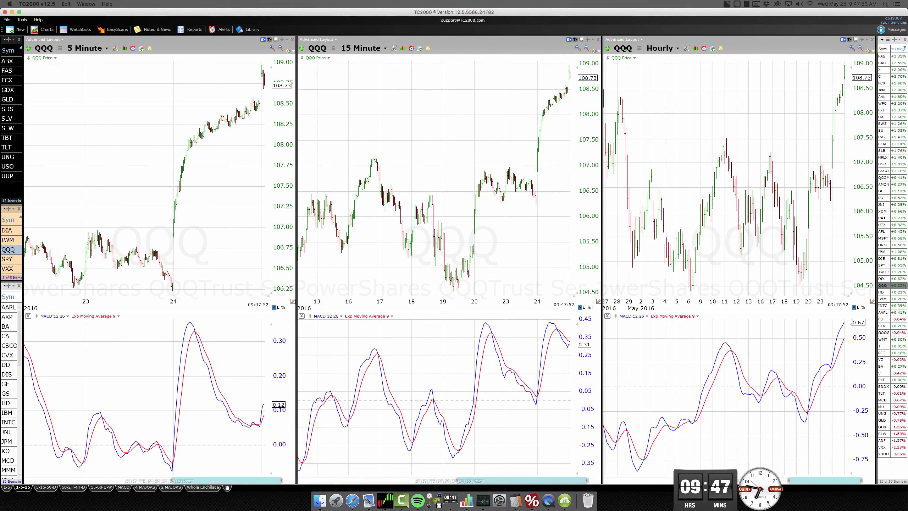
key(super+Tab)
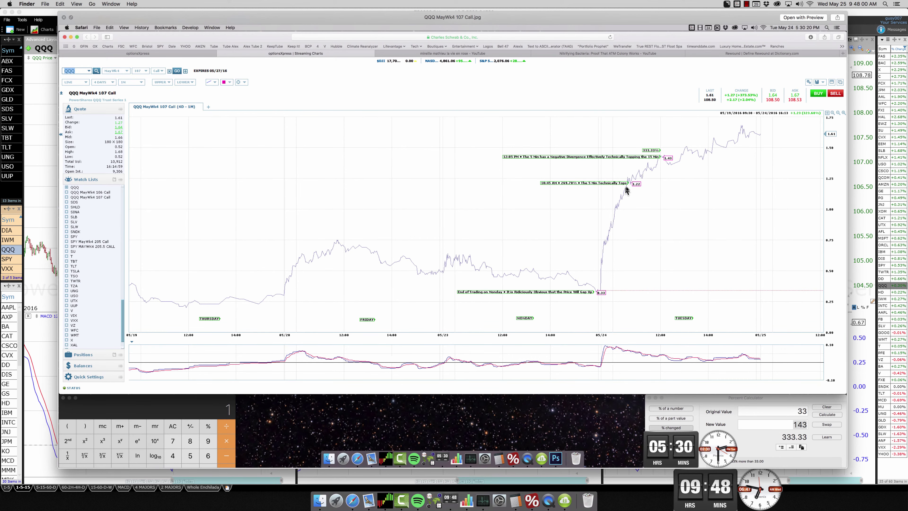
key(space)
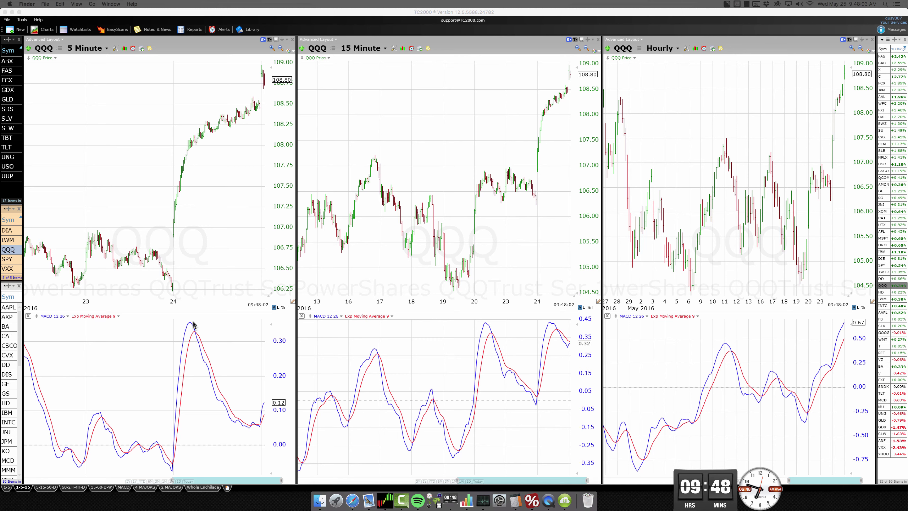
click(189, 325)
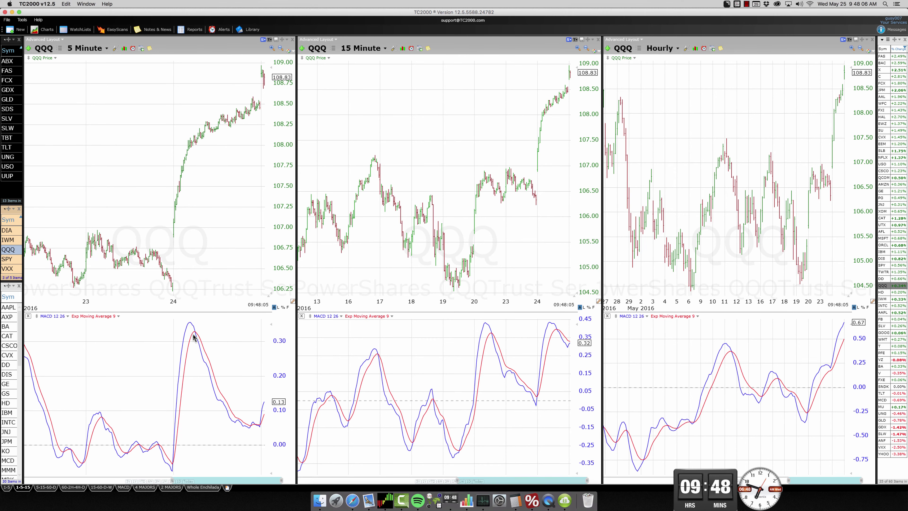
click(209, 125)
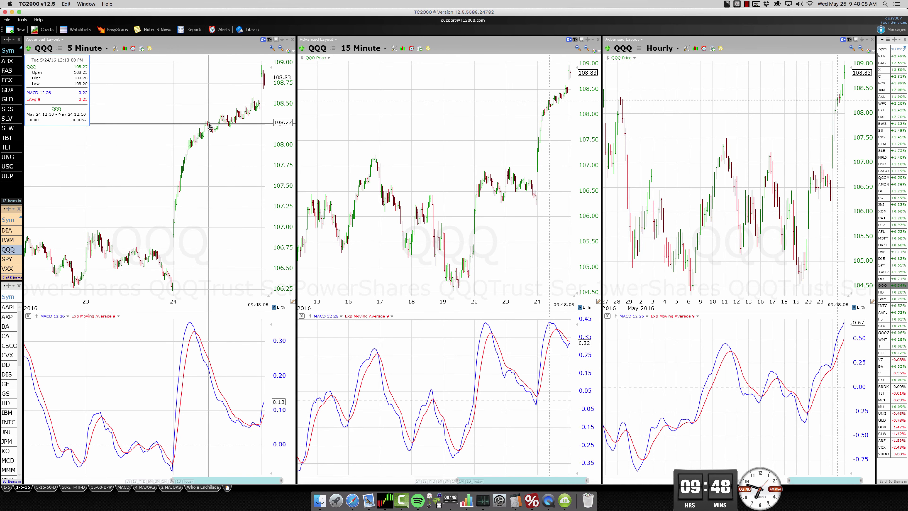
drag(208, 123, 206, 129)
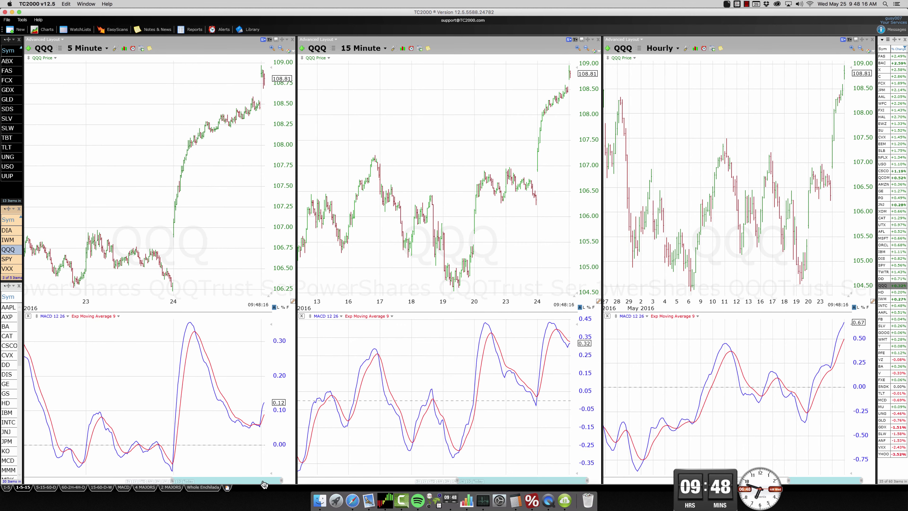
drag(256, 484, 237, 480)
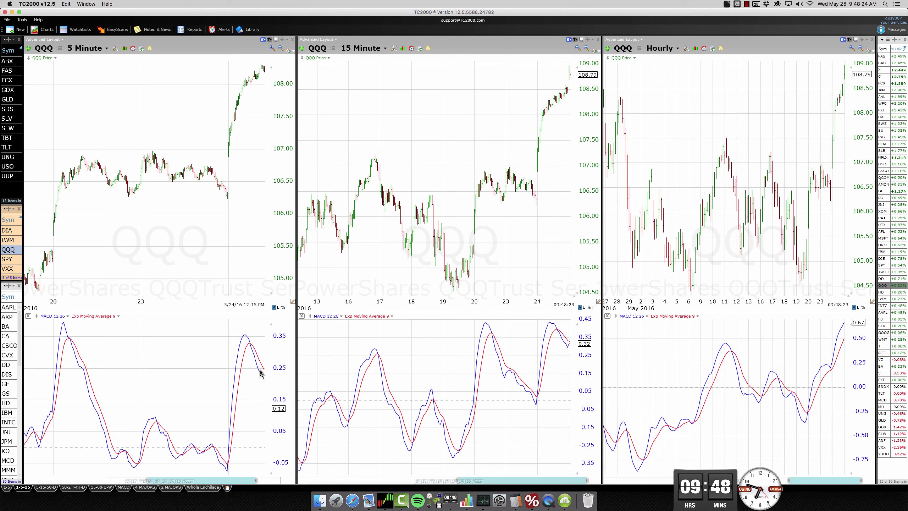
mouse_move(261, 372)
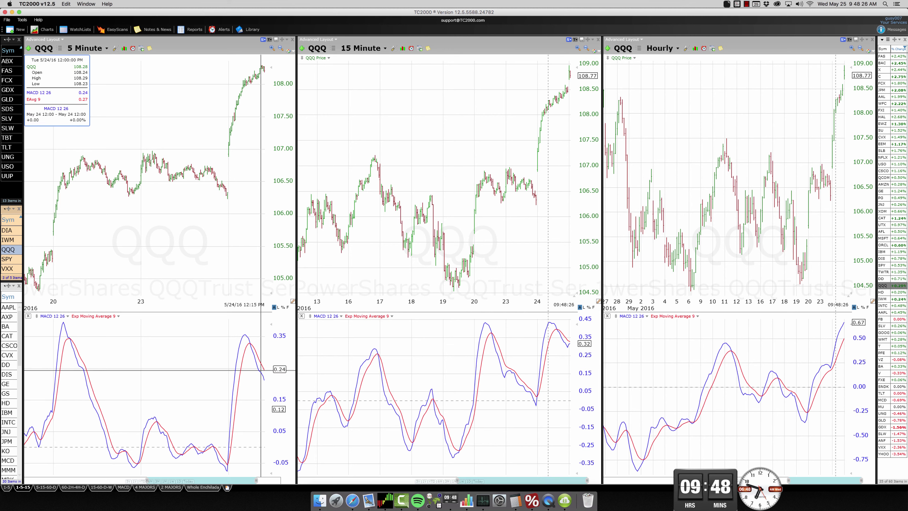
drag(244, 483, 279, 481)
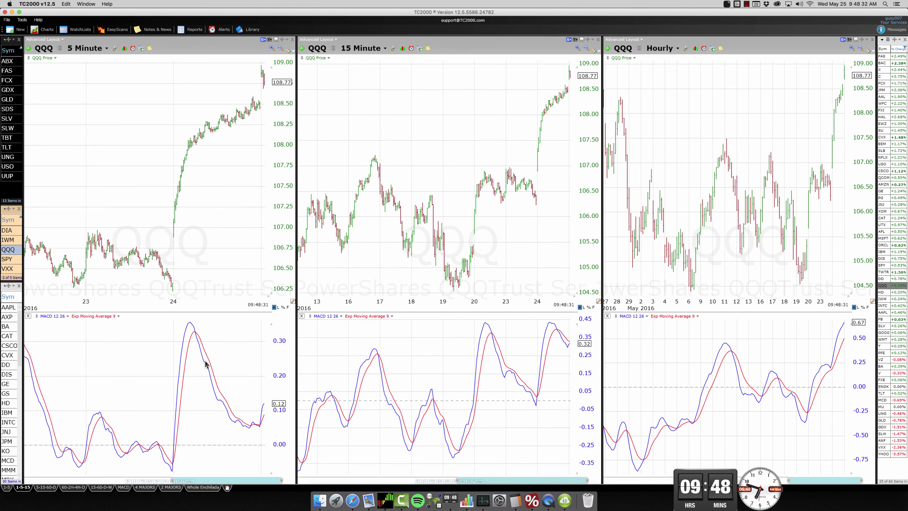
mouse_move(206, 363)
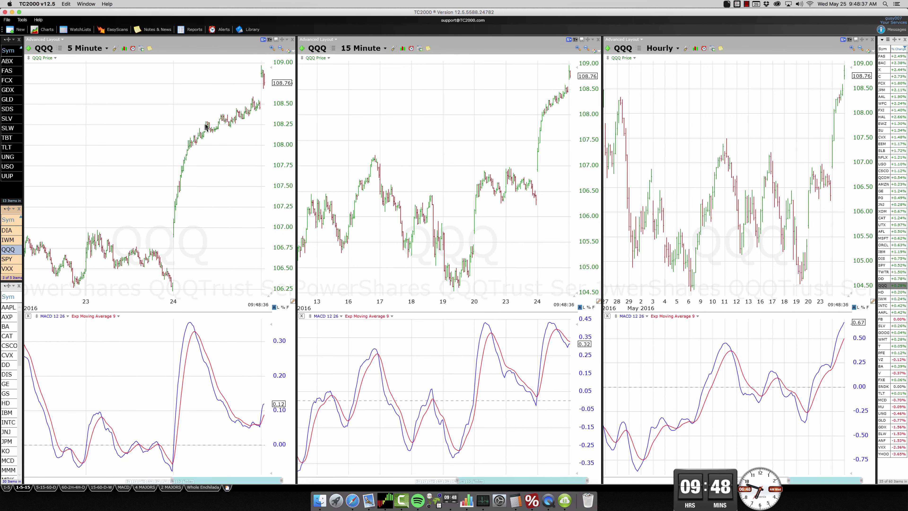
mouse_move(207, 122)
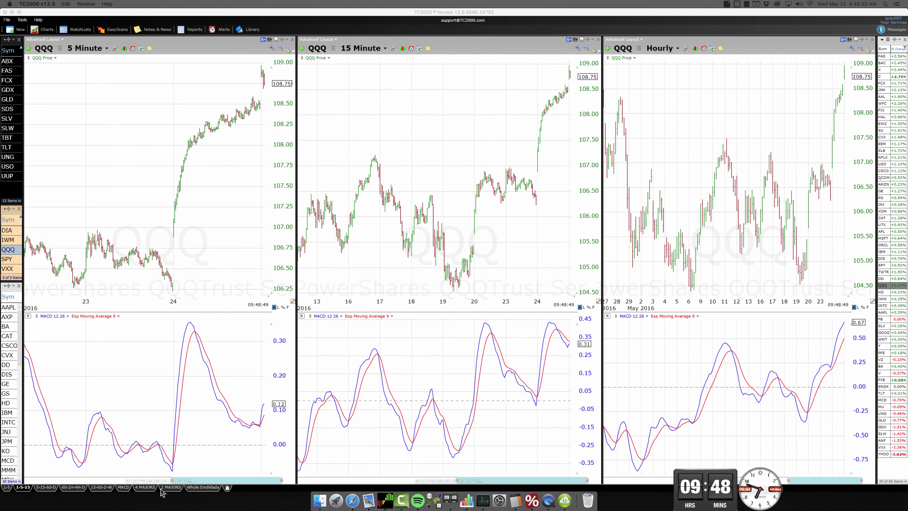
click(551, 325)
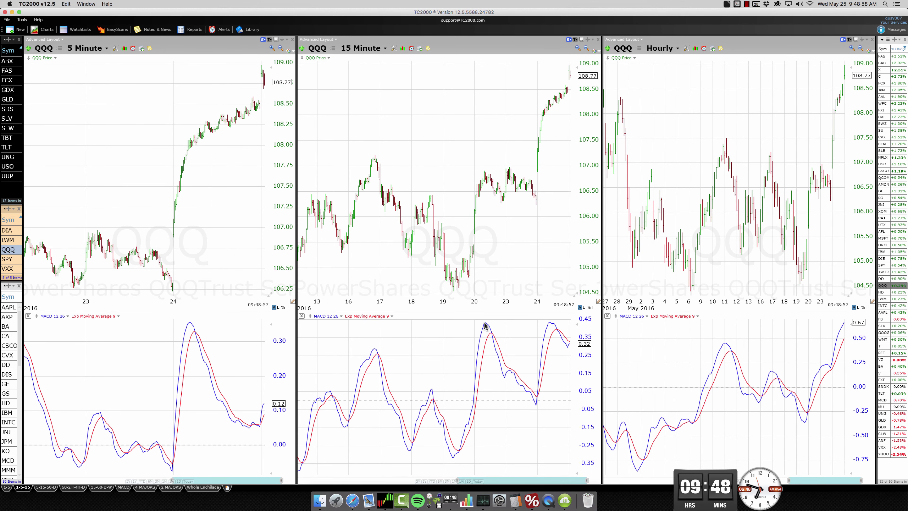
drag(485, 323, 550, 323)
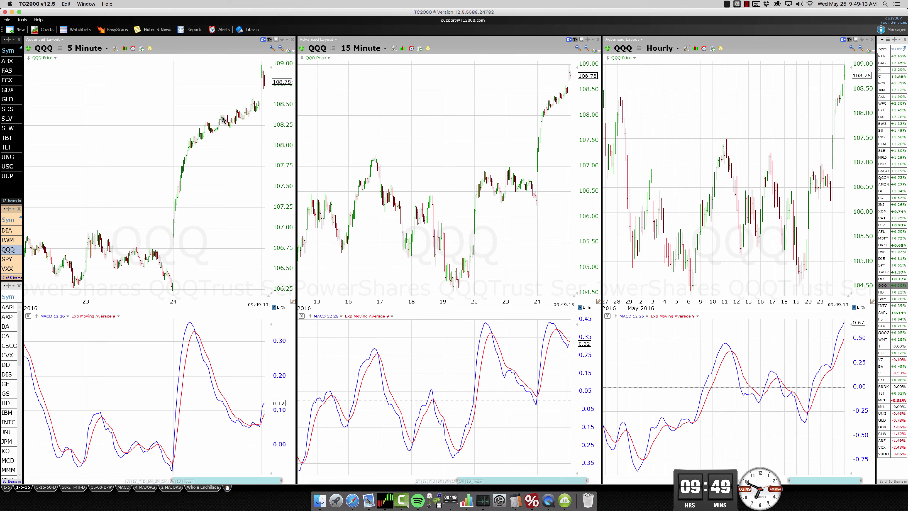
click(454, 294)
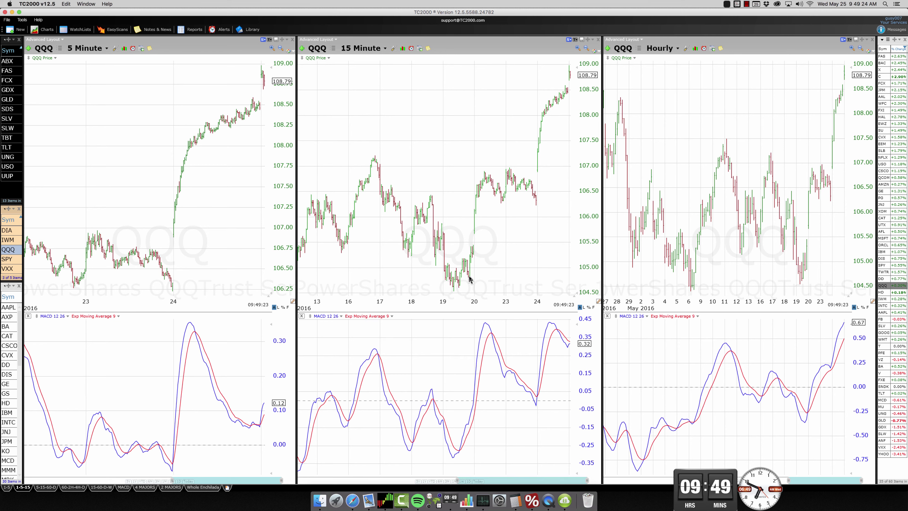
click(463, 285)
click(454, 291)
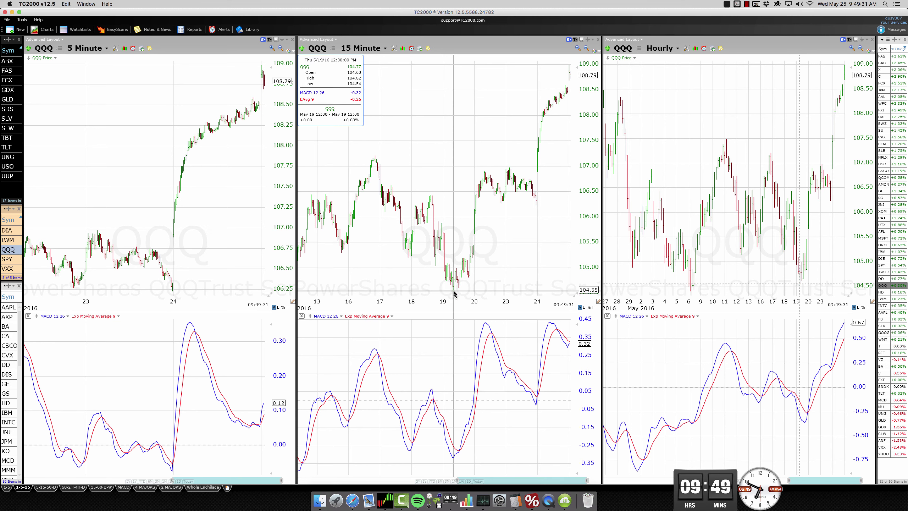
drag(454, 291, 469, 276)
click(469, 291)
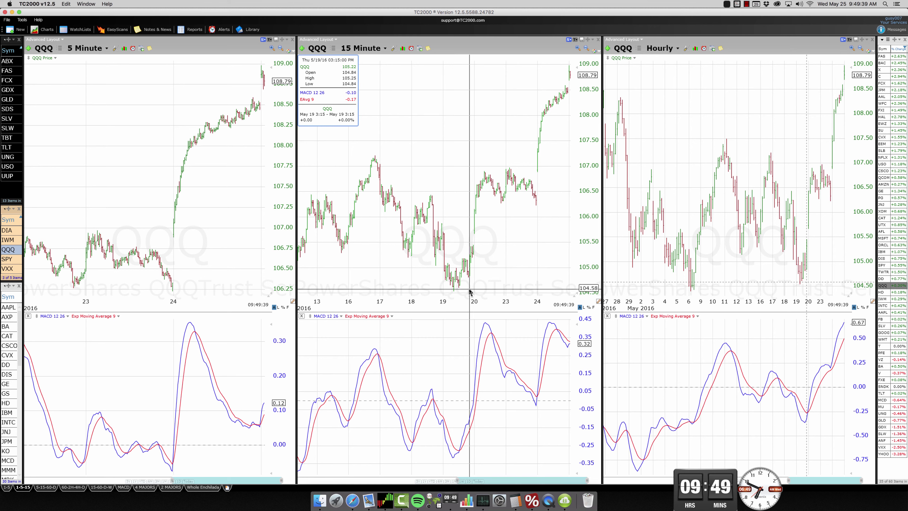
click(470, 287)
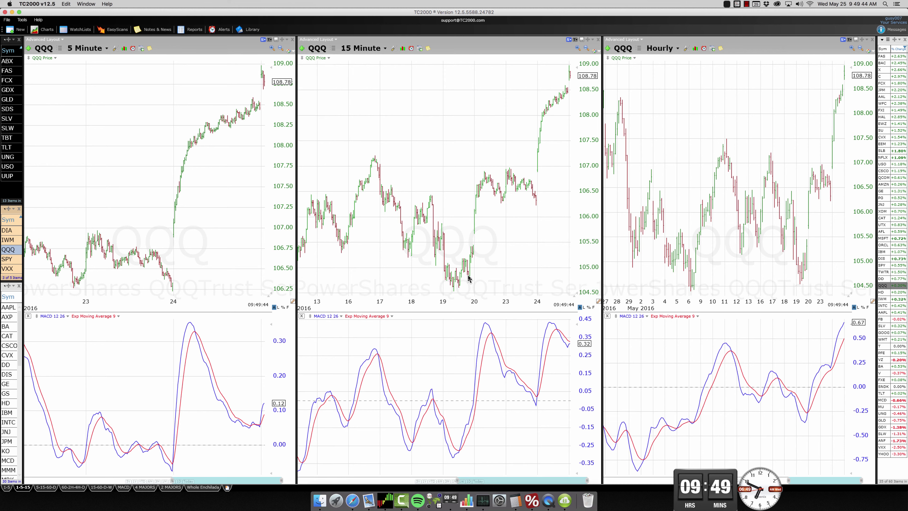
click(469, 278)
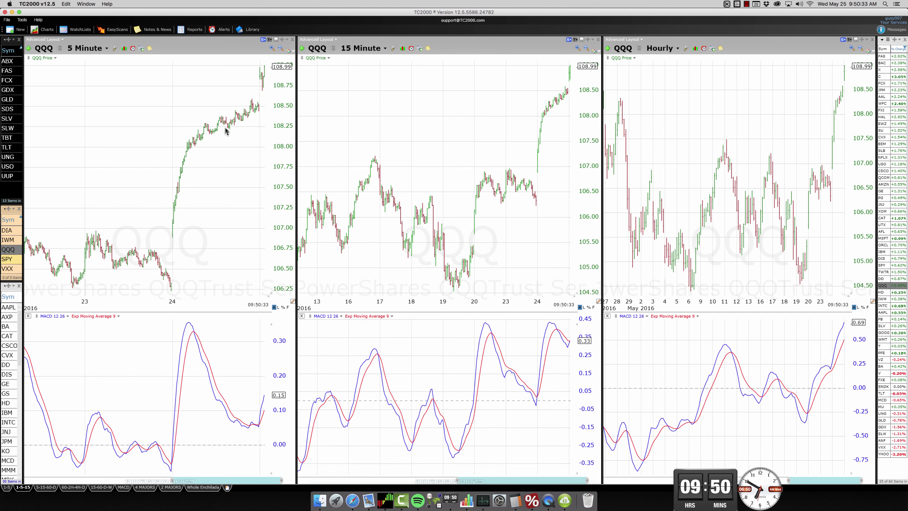
click(206, 365)
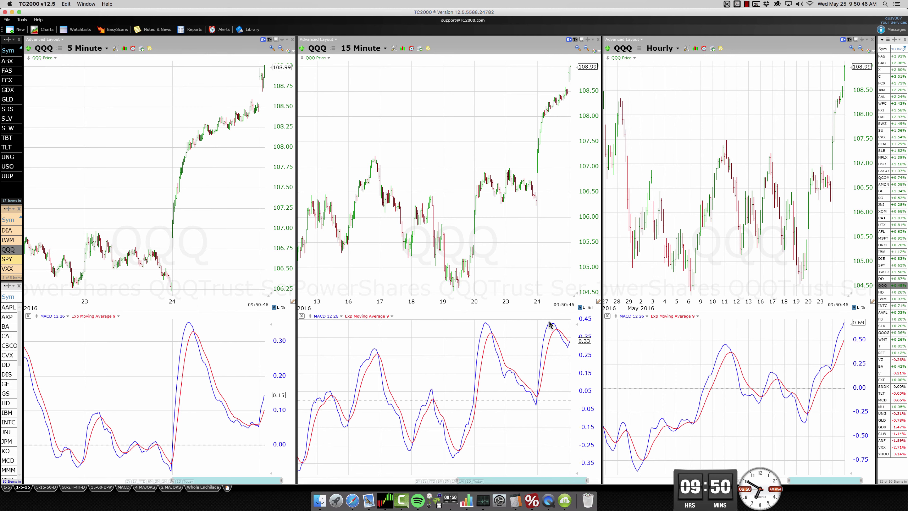
mouse_move(551, 324)
key(super+Tab)
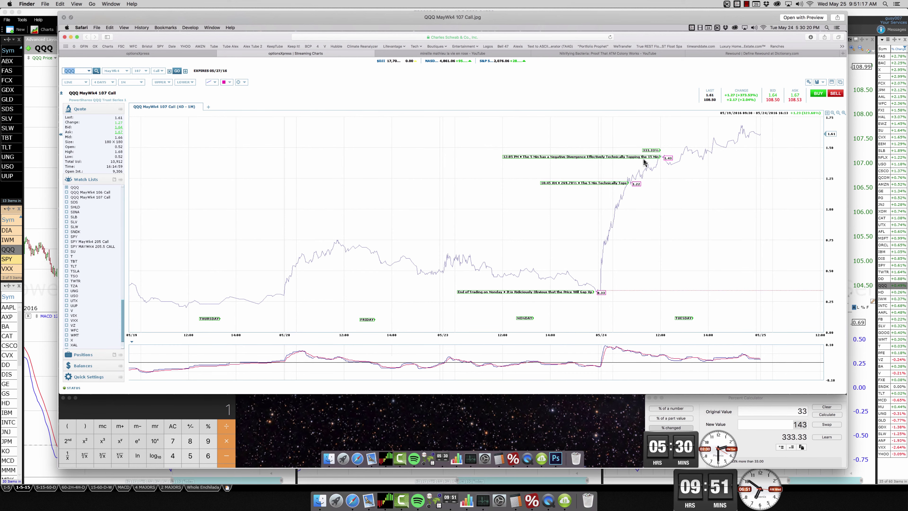
key(Up)
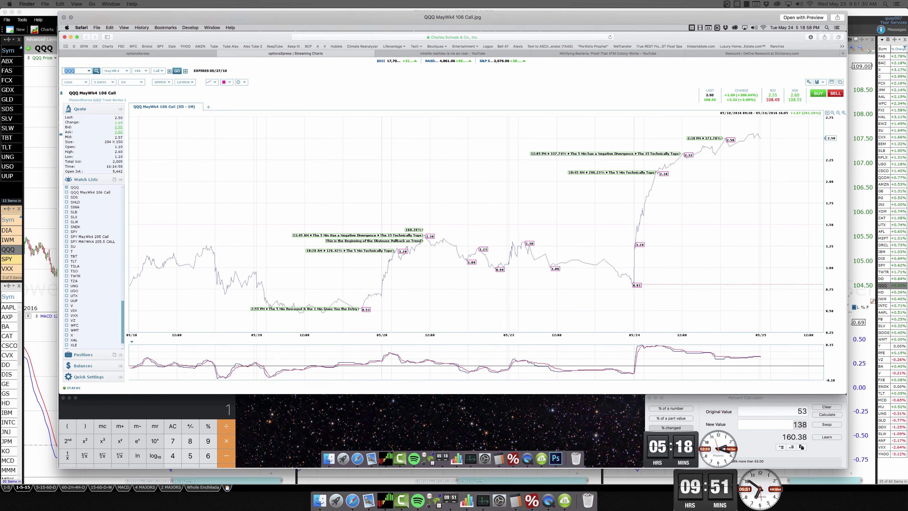
key(Down)
key(Down)
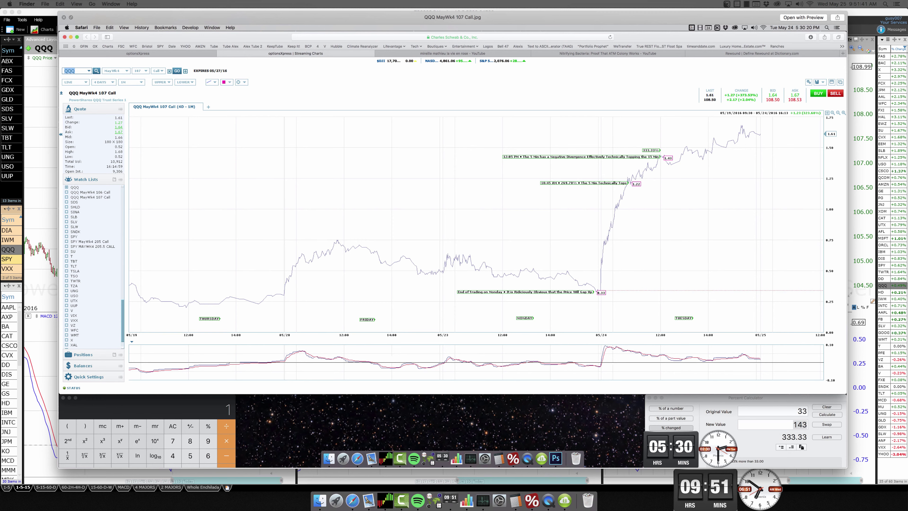
key(Up)
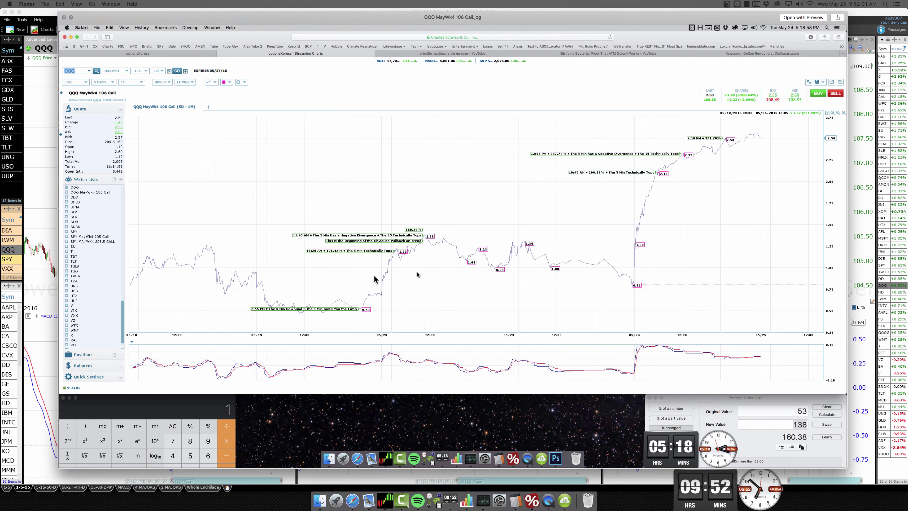
key(Down)
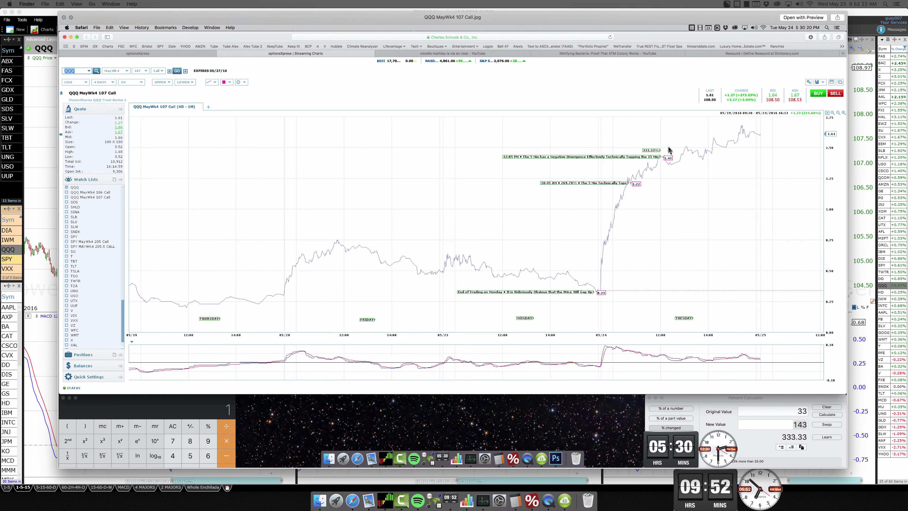
- Switch to the live SPY chart and compute 333% of 2000 (6660) in Calculator
key(ctrl+Right)
key(ctrl+Right)
key(ctrl+Right)
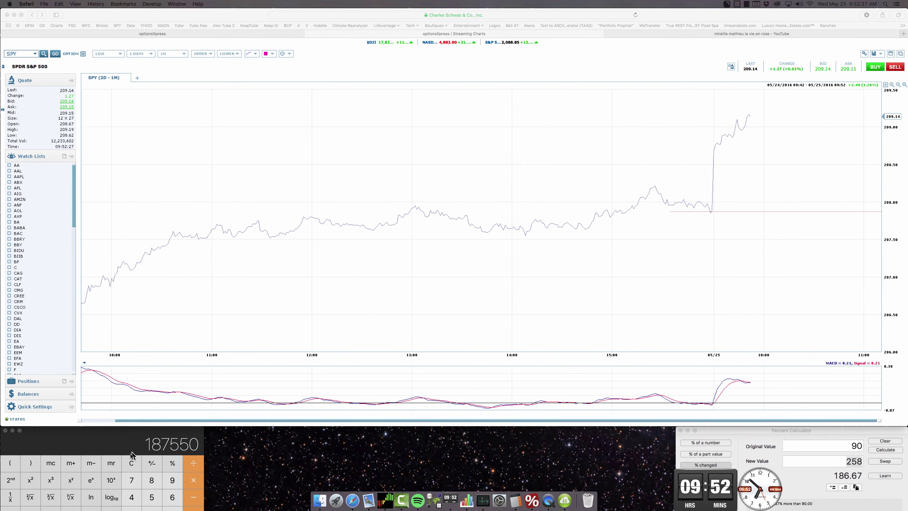
click(131, 461)
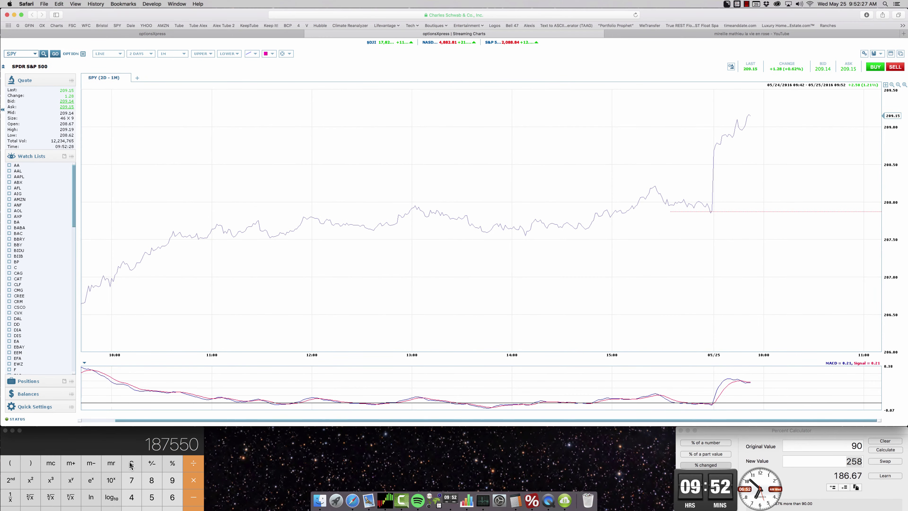
click(131, 463)
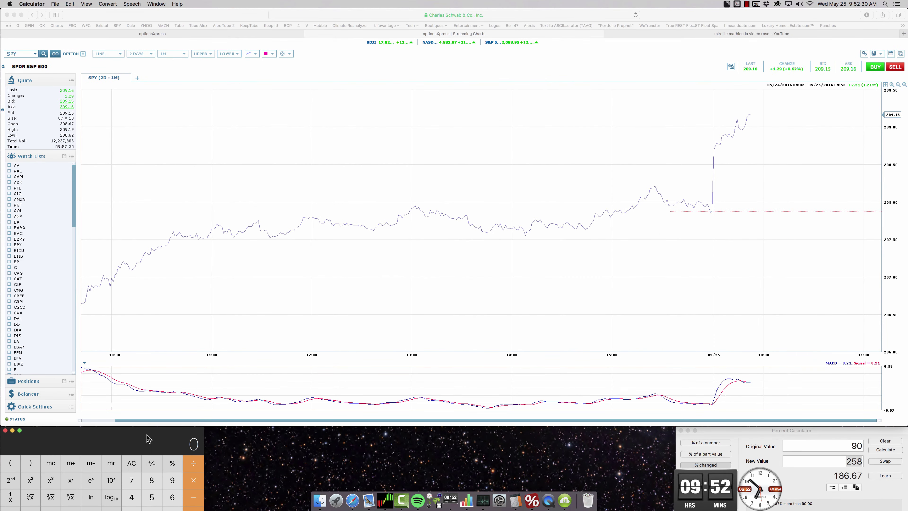
text(2000)
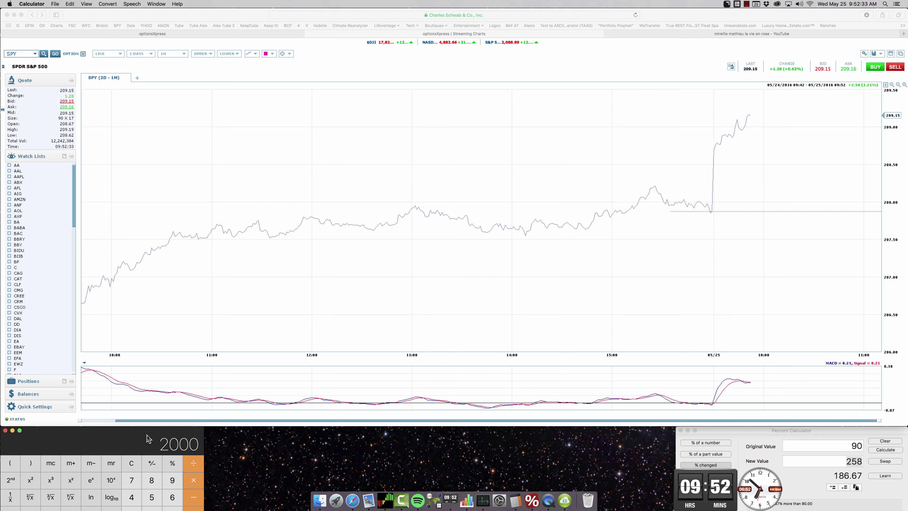
text(/333)
click(175, 466)
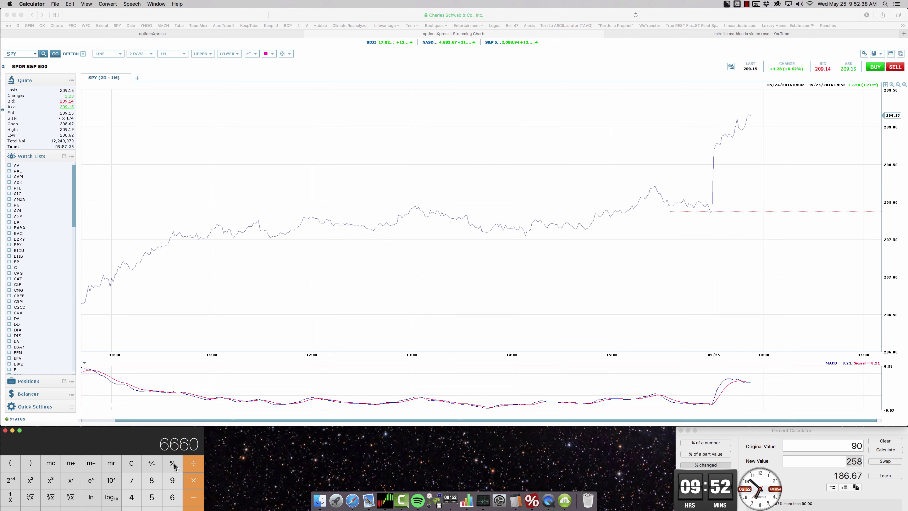
- Add 2000 to 6660 to get 8660, then clear and enter 9260
click(132, 466)
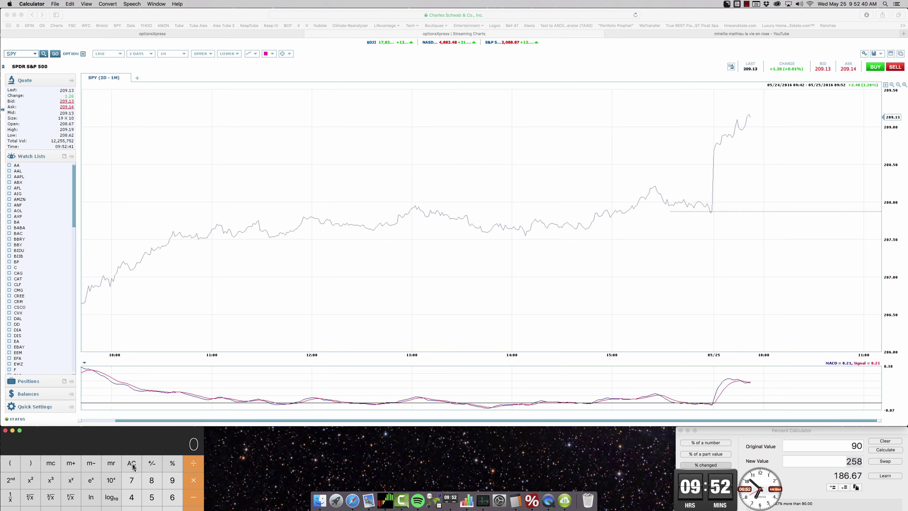
text(6660)
text(2000)
key(Return)
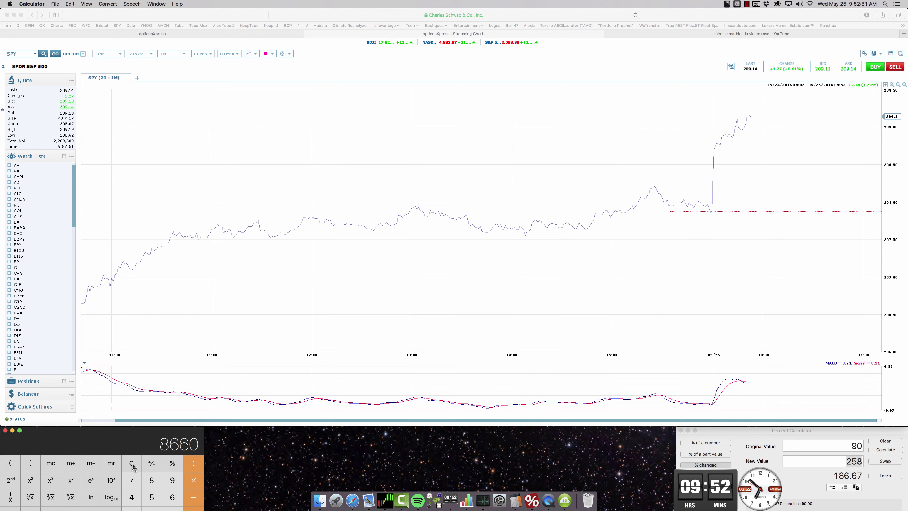
click(131, 464)
text(9260)
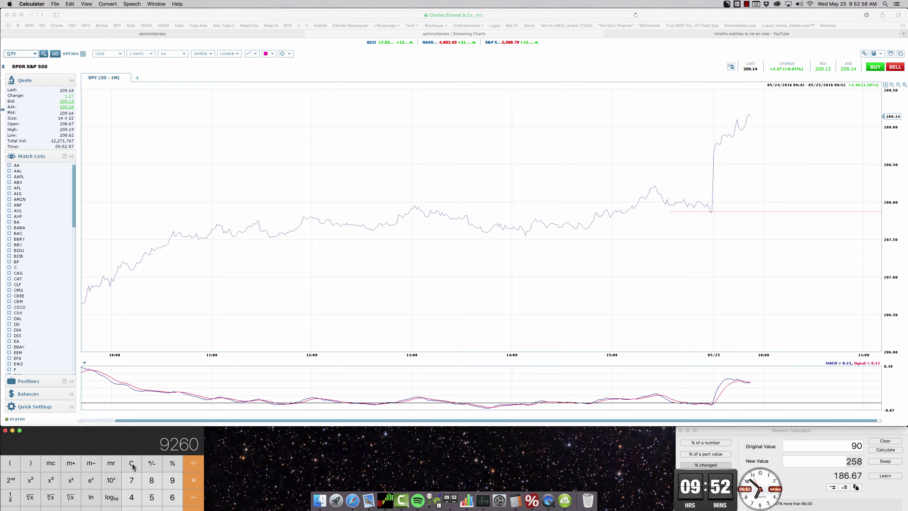